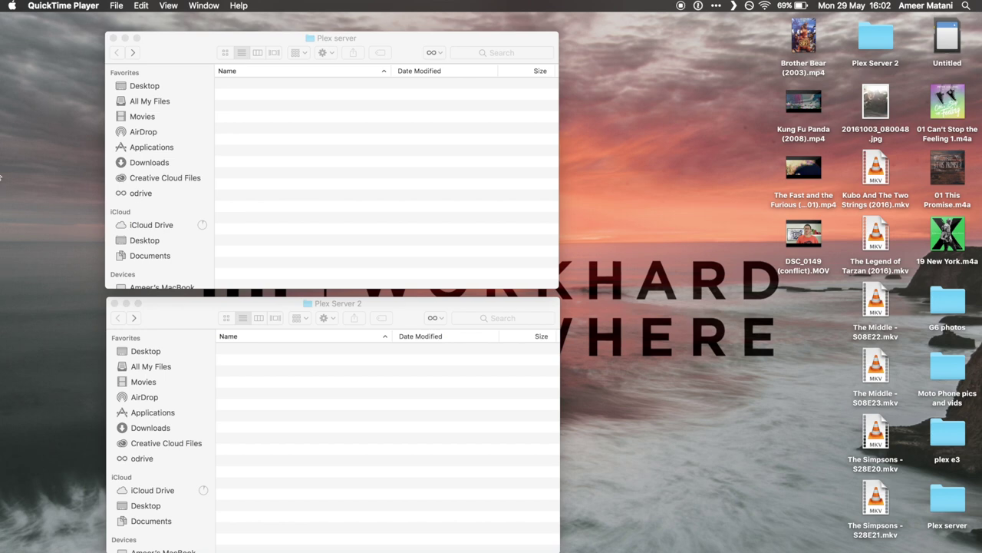
- Create a folder named "Personal Picturs" inside the Plex server folder
click(333, 240)
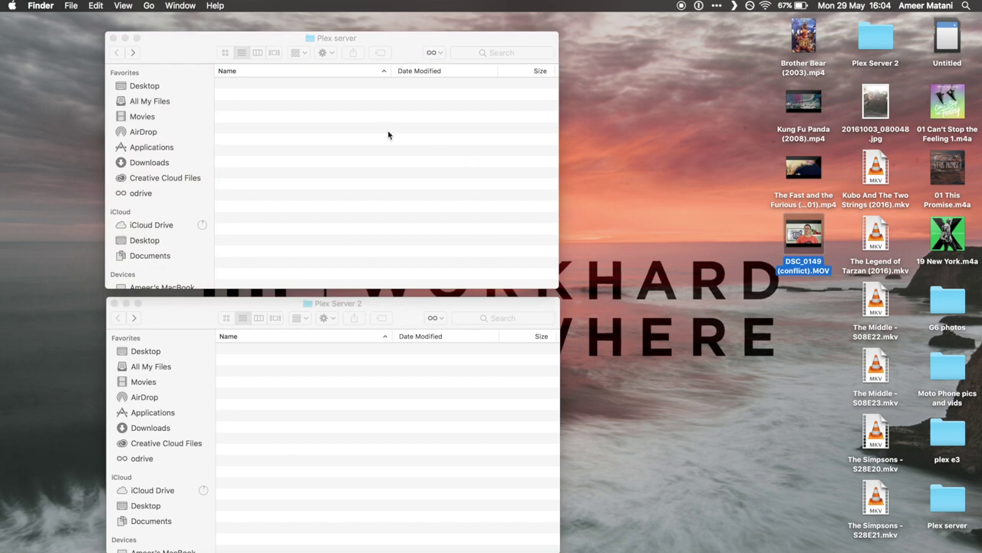
click(389, 135)
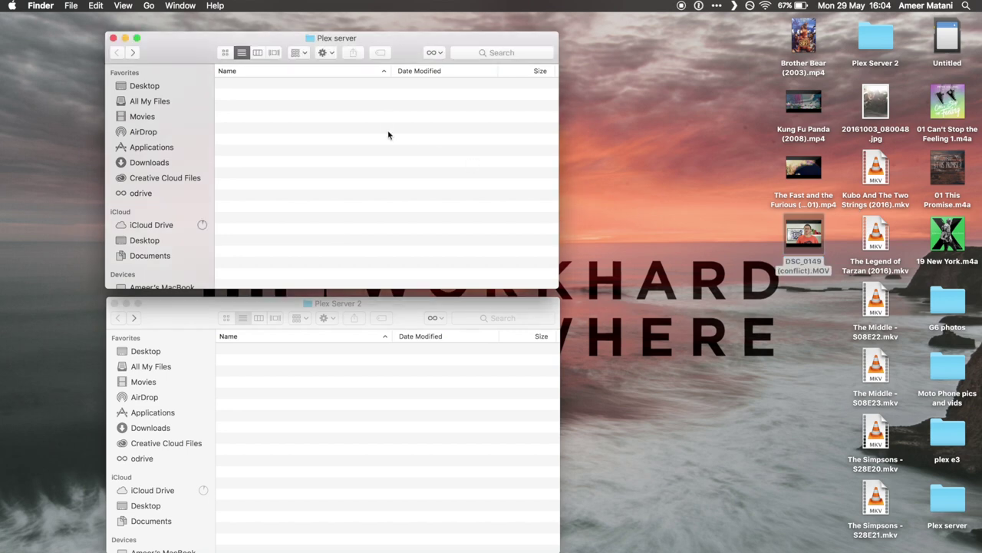
right_click(389, 135)
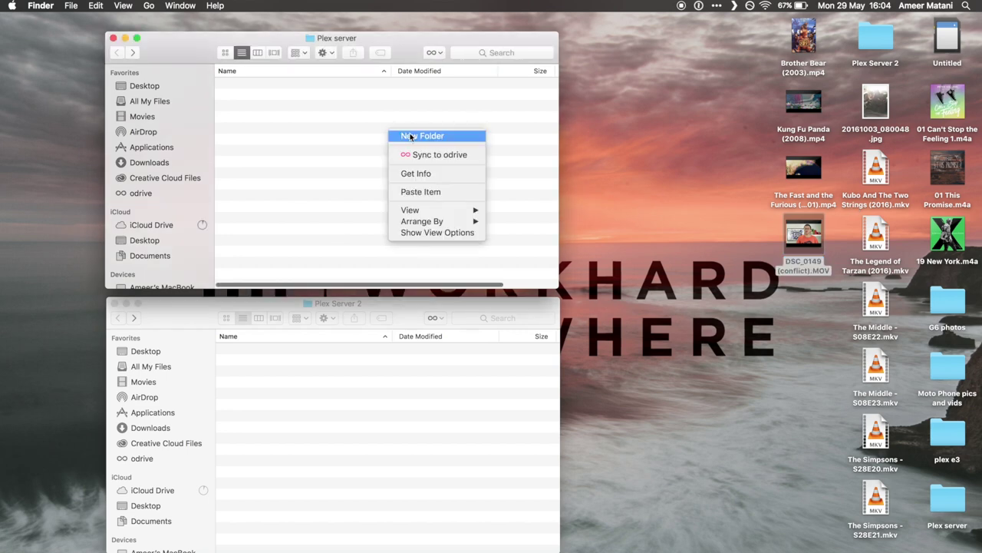
click(407, 137)
text(Persona)
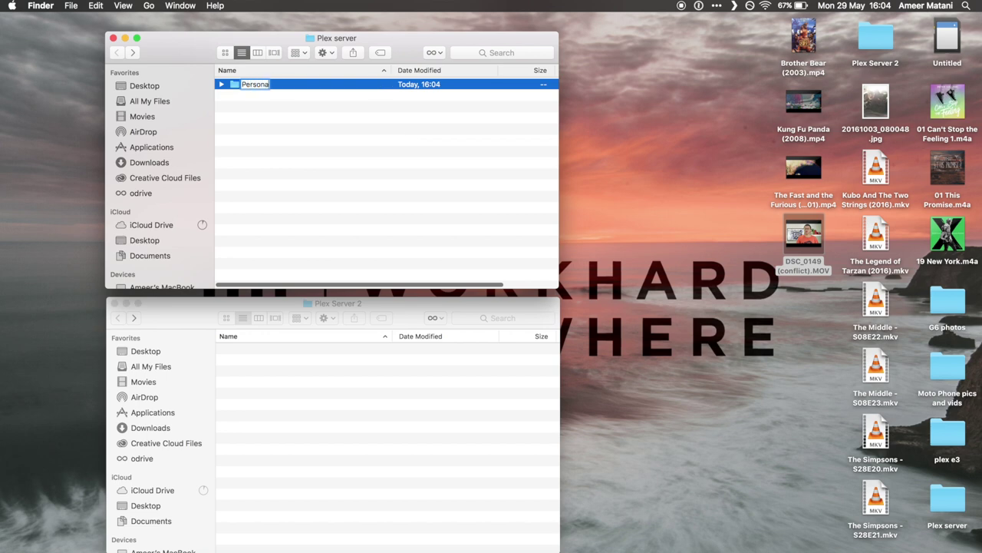
text(l Picturs)
key(Return)
click(413, 145)
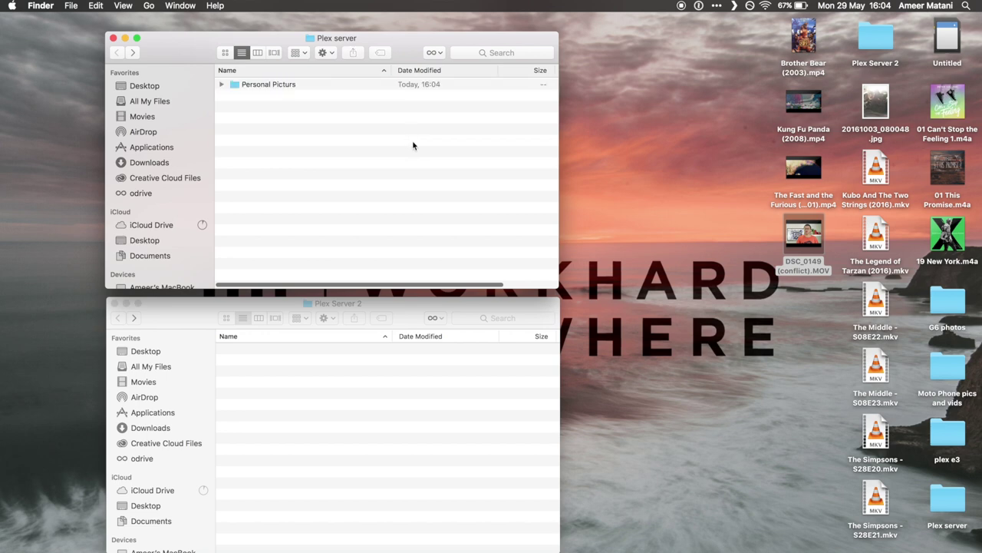
- Create a second folder named "Personal Videos" inside the Plex server folder
right_click(413, 145)
key(Escape)
key(super+shift+n)
text(Pers)
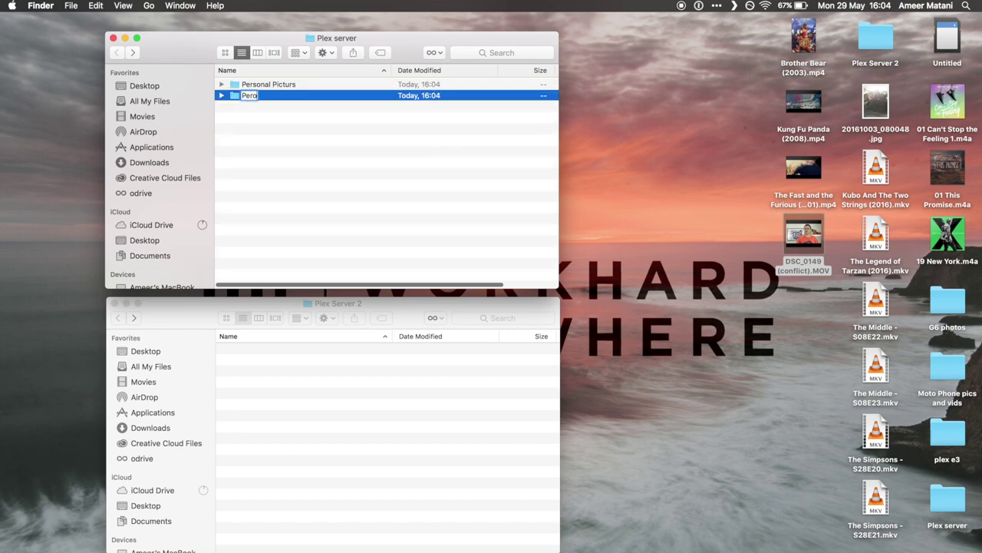
text(onal Videos)
key(Return)
- Move DSC_0149 (conflict).MOV from the desktop into Personal Videos and 20161003_080048.jpg into Personal Picturs
drag(798, 253, 272, 98)
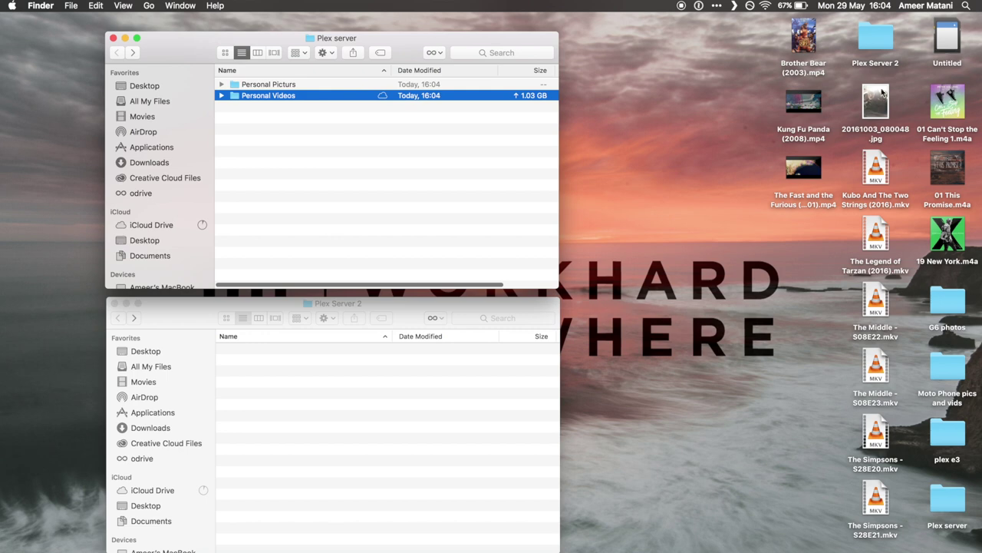
drag(868, 105, 259, 86)
click(281, 152)
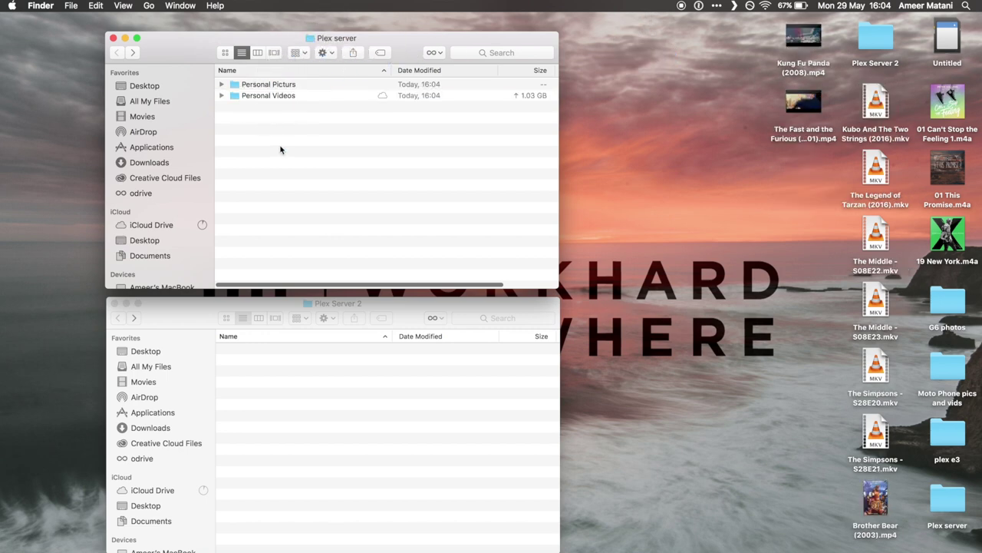
double_click(264, 87)
click(116, 52)
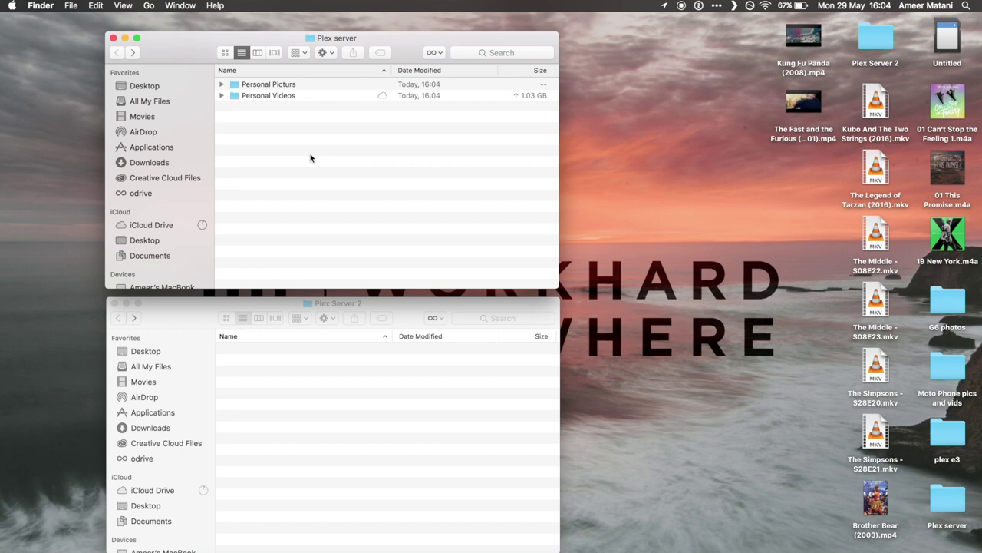
- Create a folder named "Movies" inside the Plex server folder
right_click(311, 159)
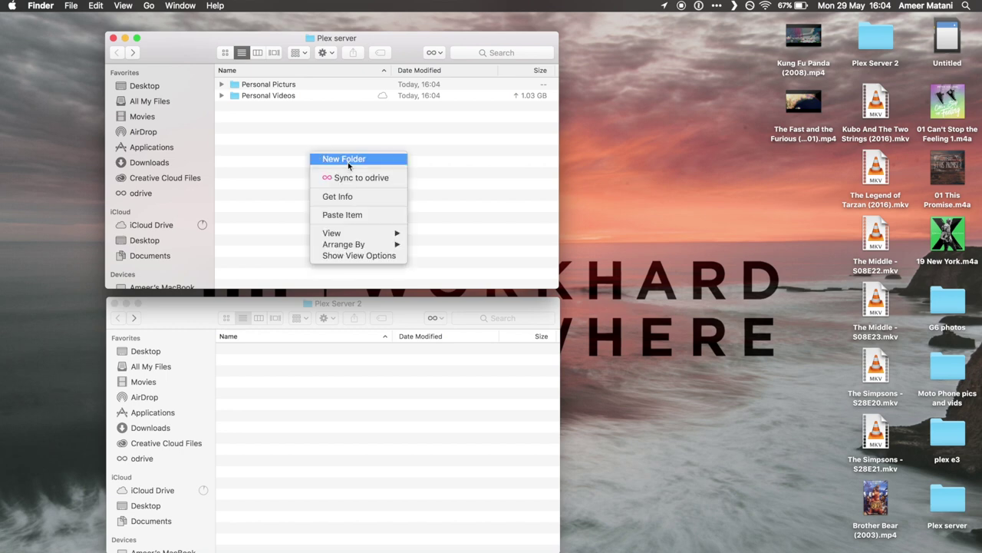
click(347, 162)
text(Moviesz)
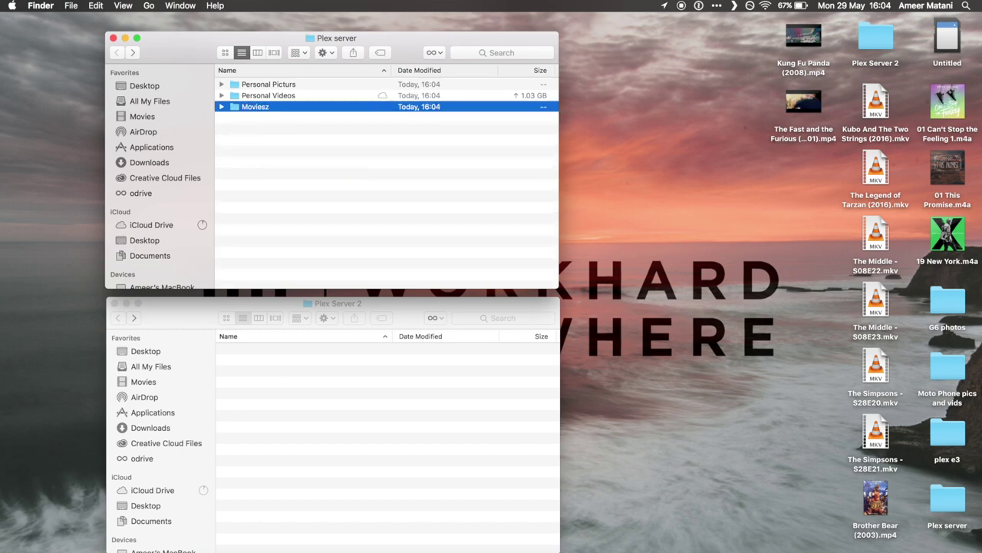
key(Return)
key(Return)
key(BackSpace)
key(Return)
- Create a matching "Movies" folder inside the Plex Server 2 folder
right_click(328, 401)
click(346, 406)
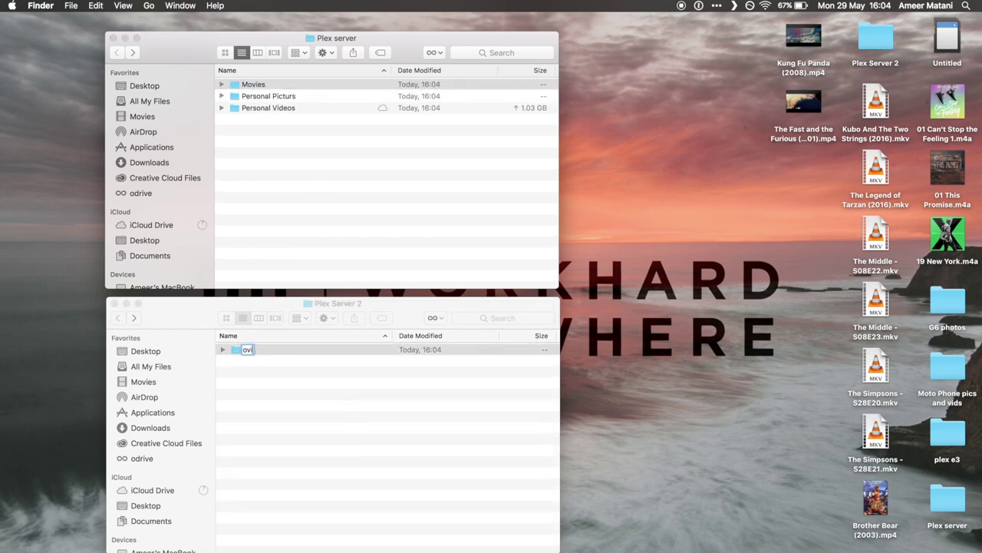
text(Movies)
click(397, 237)
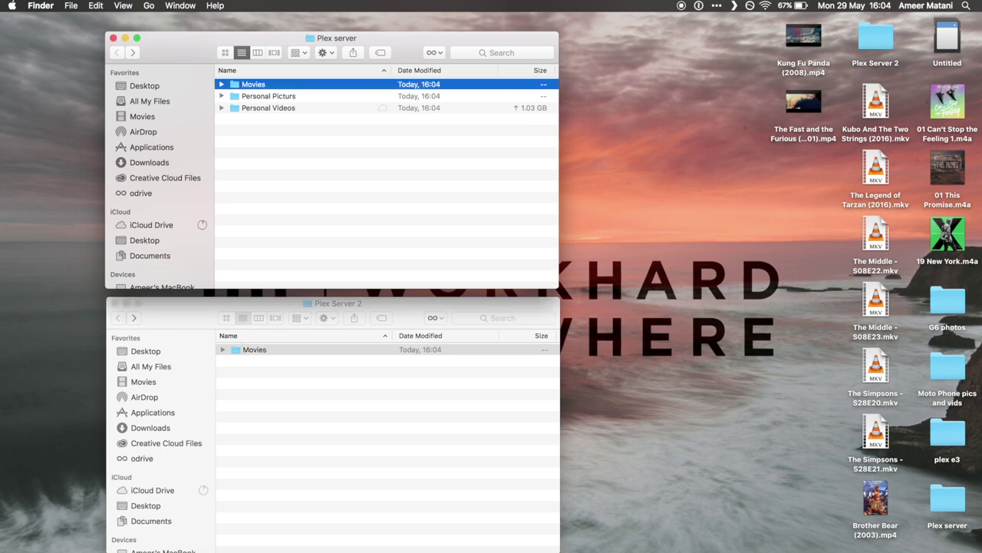
click(399, 237)
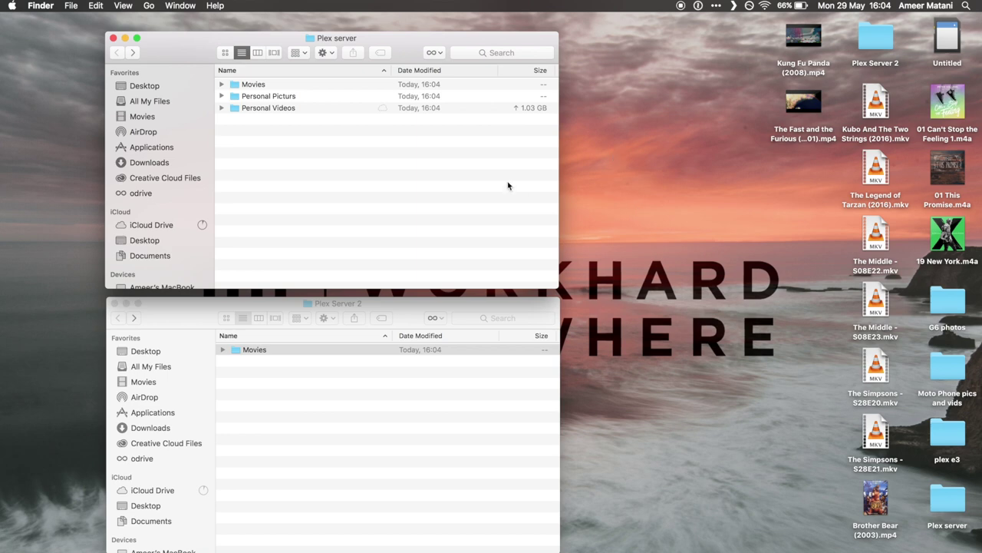
click(259, 85)
click(247, 350)
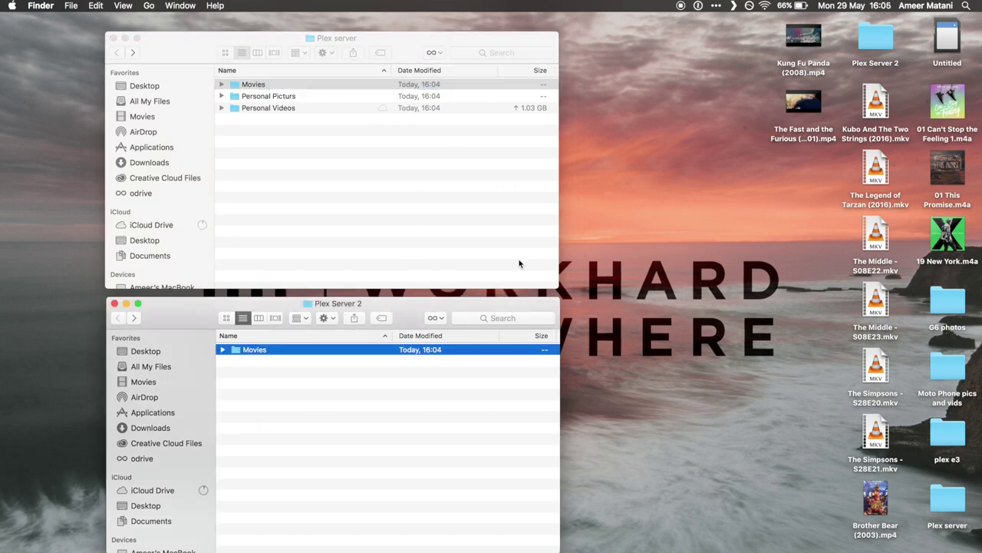
- Move Kung Fu Panda and The Fast and the Furious into Plex server's Movies folder, and Brother Bear, Kubo and Tarzan into Plex Server 2's
drag(750, 207, 260, 85)
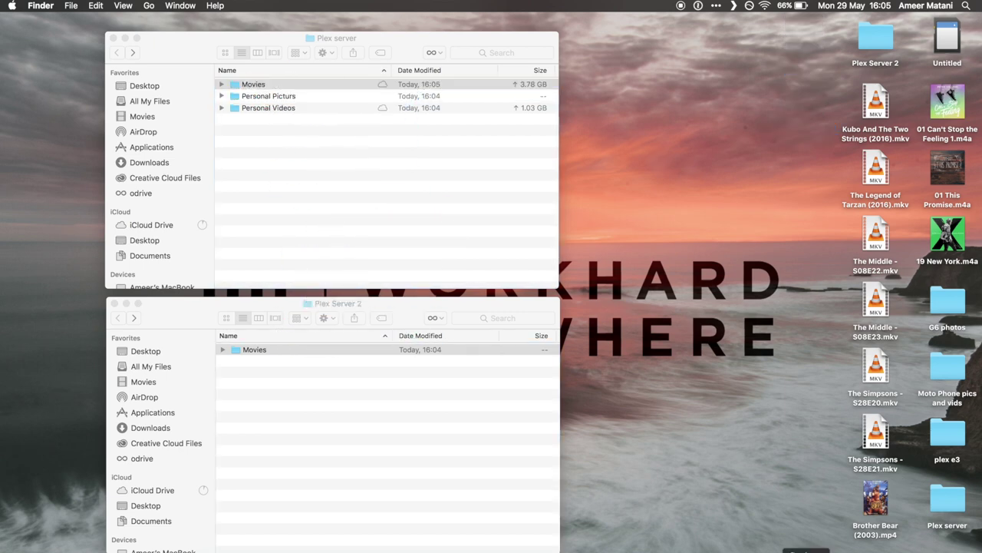
click(875, 500)
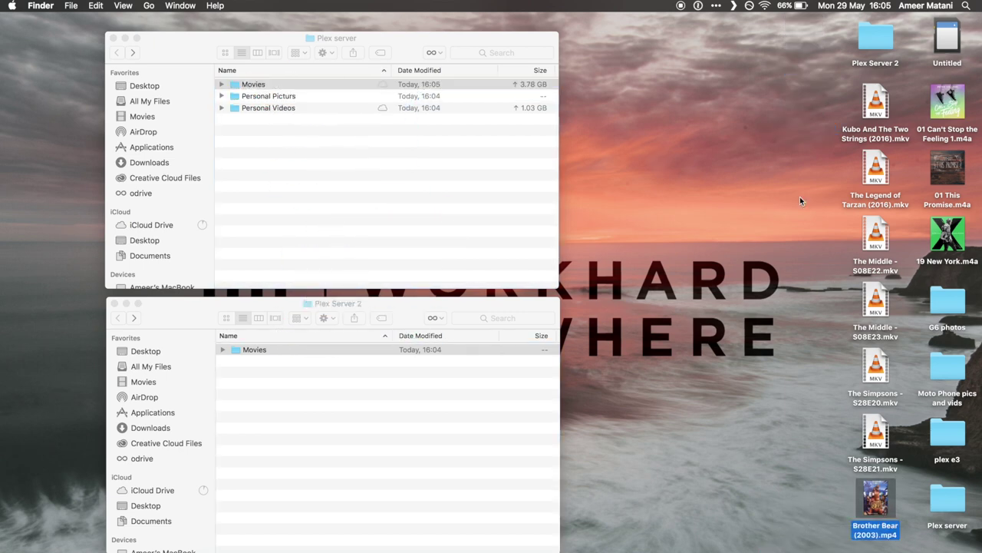
drag(824, 114, 245, 352)
- Open the Movies folder in both windows and show the Plex Server 2 one as a list
double_click(246, 352)
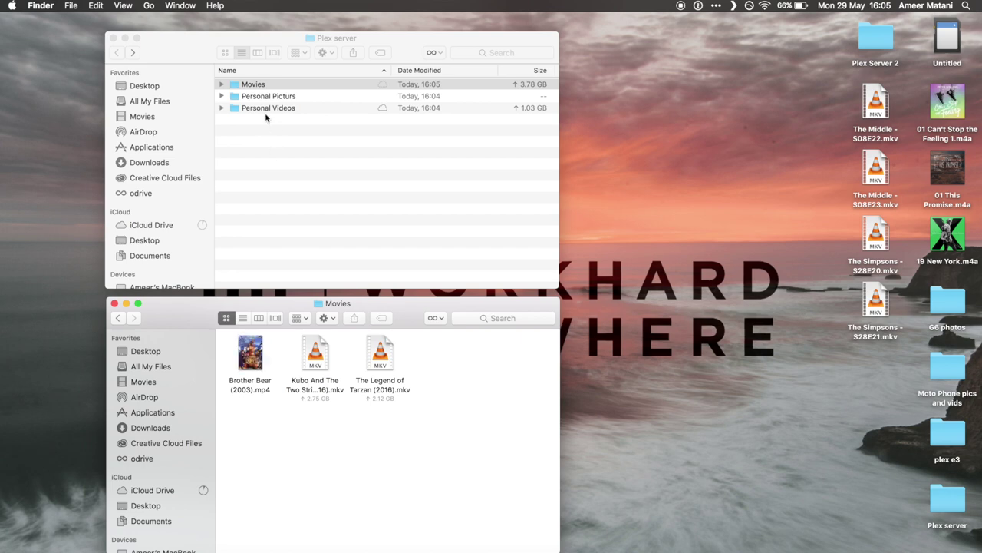
click(260, 86)
double_click(259, 87)
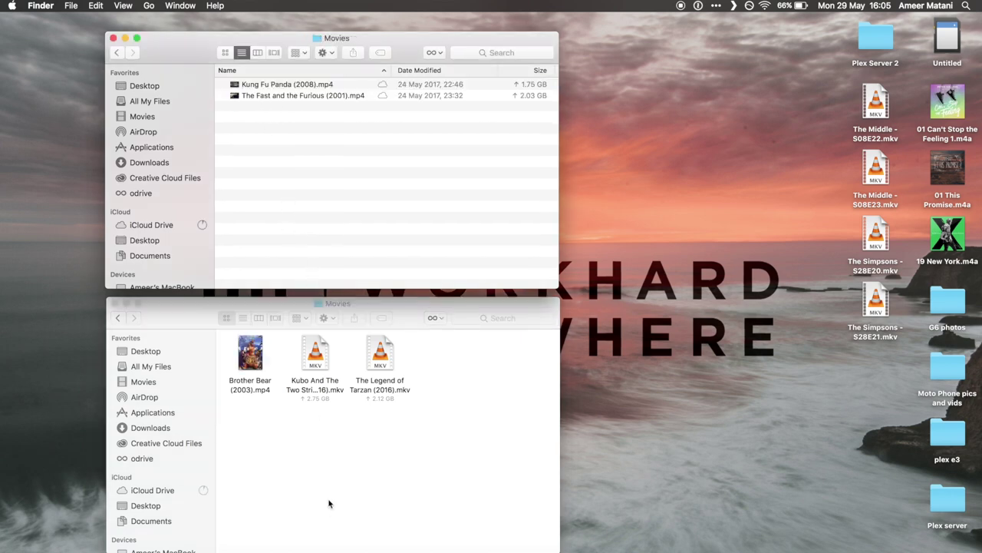
click(244, 319)
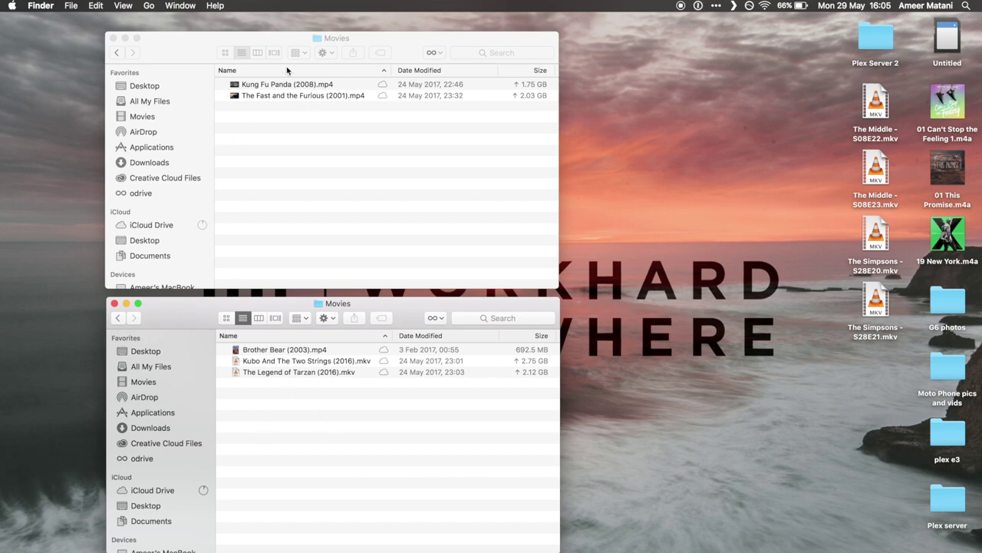
- Rename the Kung Fu Panda file with dots between the title words, as "Kung.Fu.Panda (2008).mp4"
click(242, 90)
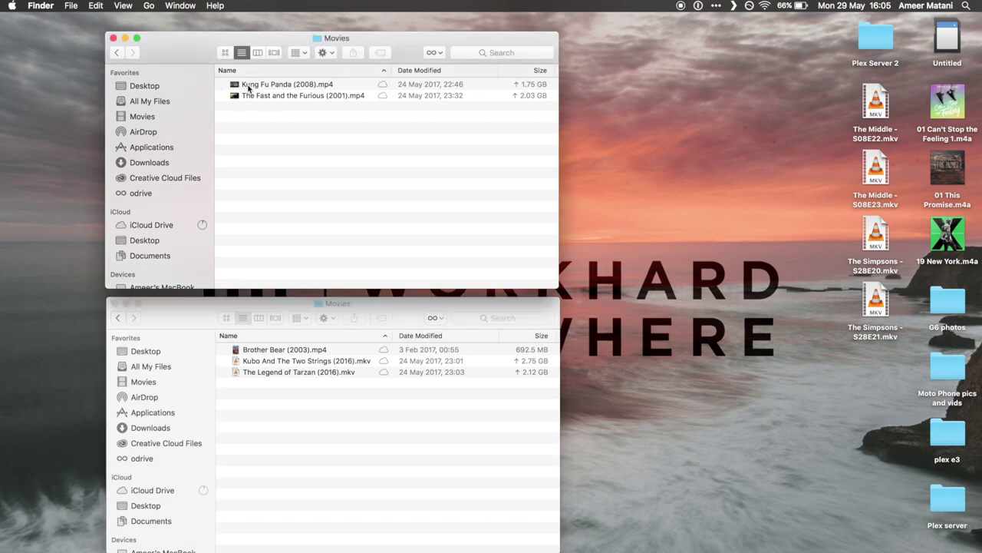
click(251, 86)
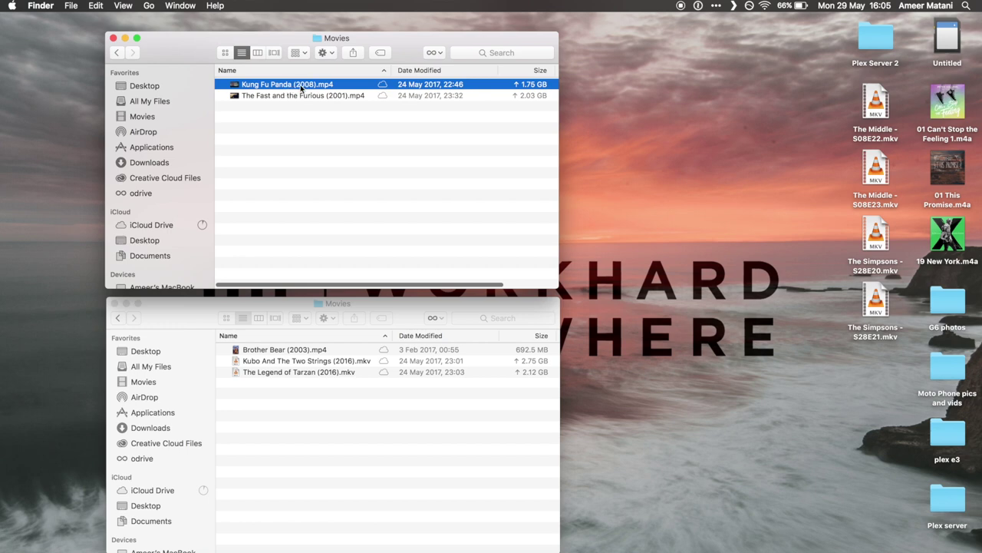
click(262, 86)
click(261, 86)
key(BackSpace)
text(.)
key(Right)
key(Right)
key(Delete)
text(.)
click(297, 168)
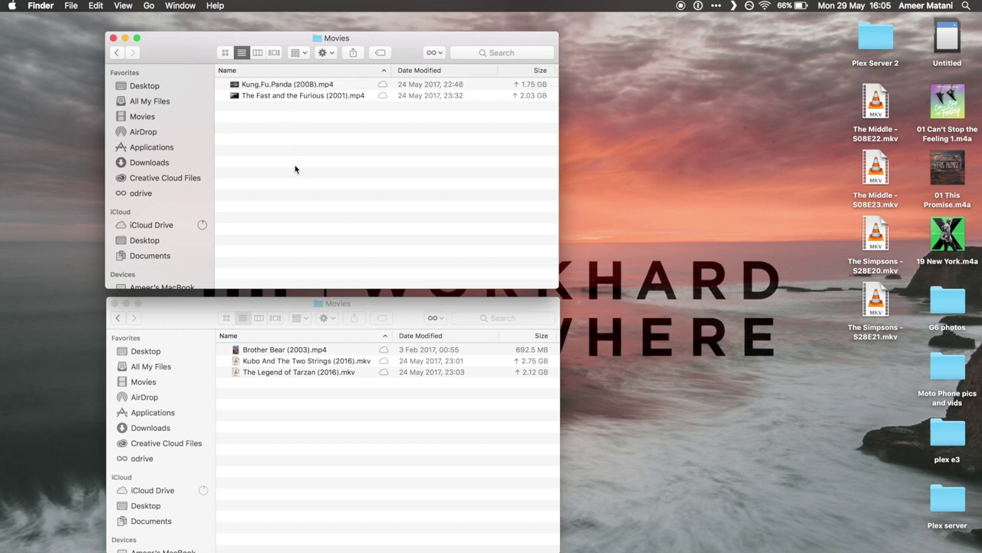
- Restore the spaces in the dotted movie file name, making it "Kung Fu Panda (2008).mp4"
click(275, 86)
click(273, 86)
click(274, 86)
key(BackSpace)
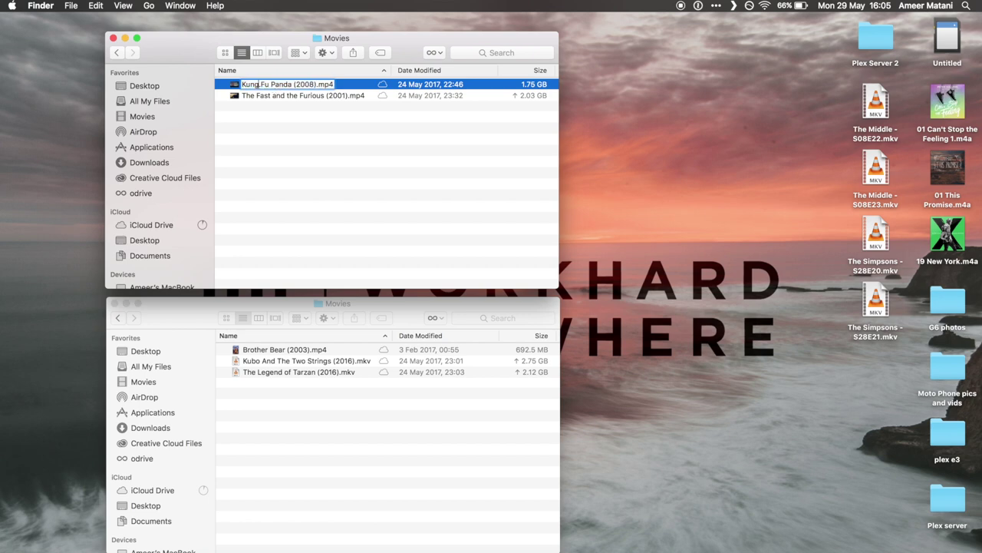
key(BackSpace)
text(4)
key(super+a)
click(261, 85)
key(Return)
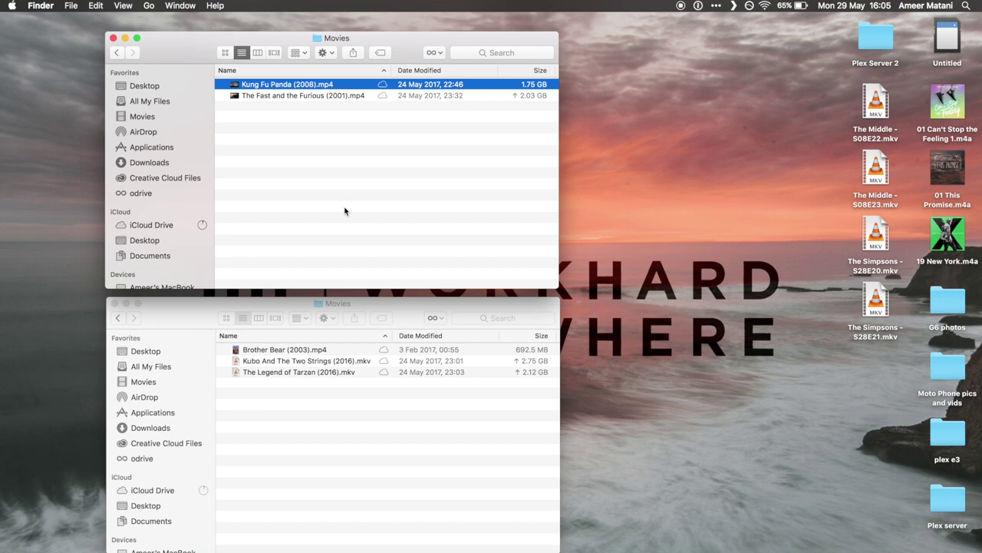
click(325, 171)
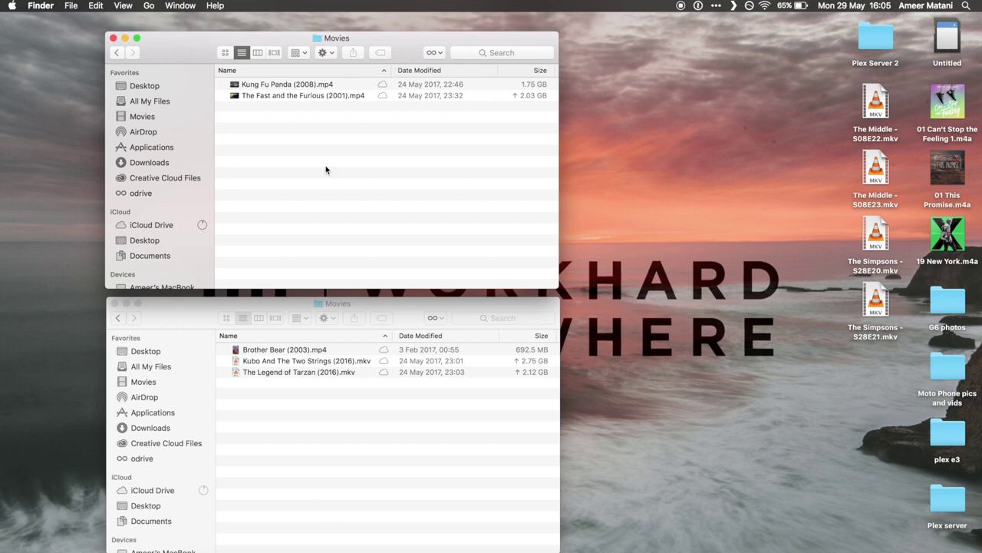
- Return both windows from Movies to their parent folders and close the Plex Server 2 window
click(304, 89)
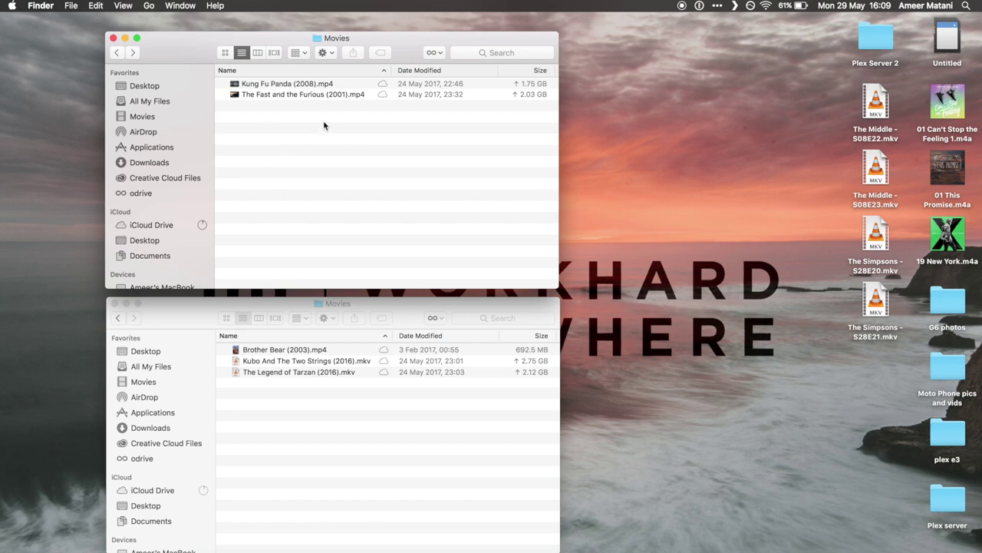
click(115, 54)
click(119, 318)
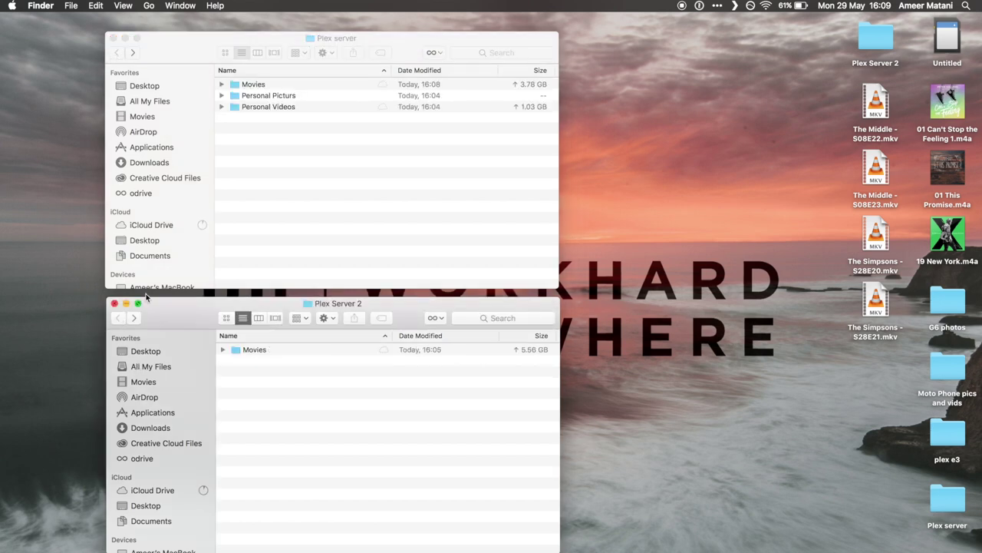
click(302, 216)
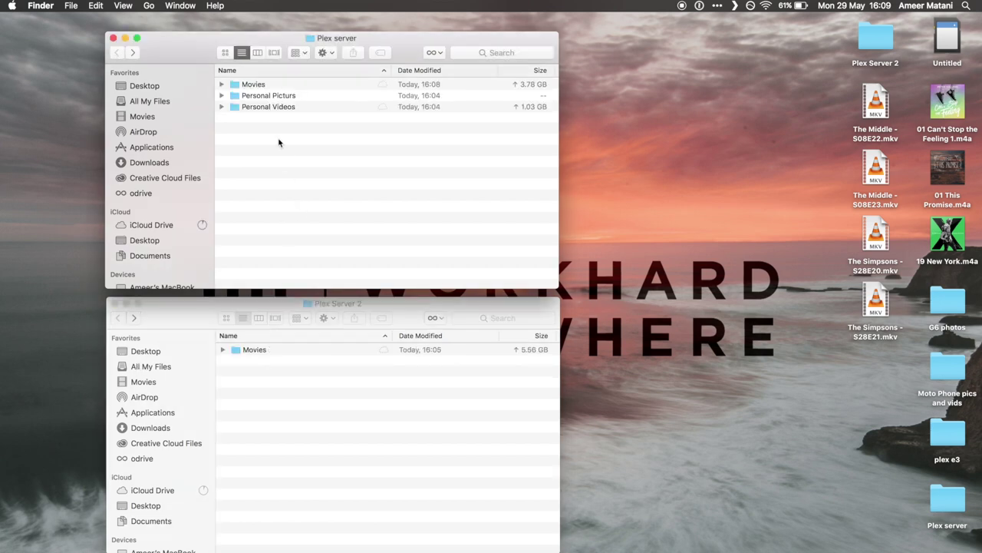
click(114, 304)
- Create a folder named "TV Shows" inside the Plex server folder and open it
right_click(285, 214)
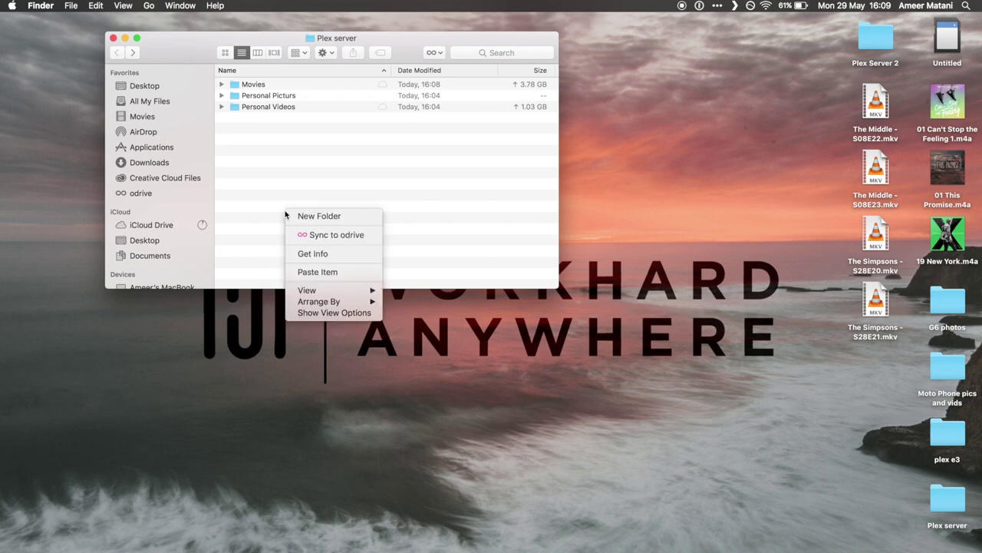
click(314, 213)
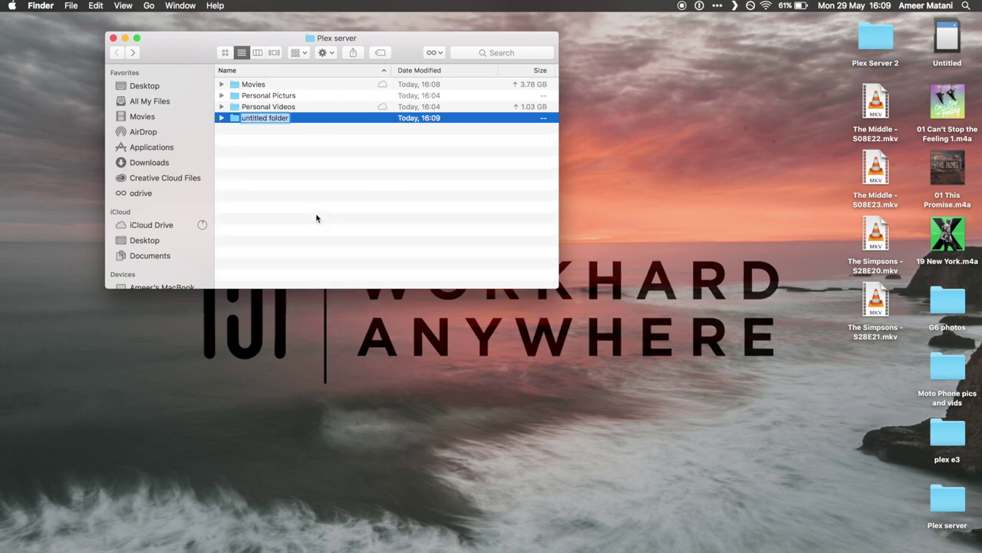
text(TV Shows)
key(Return)
key(super+Down)
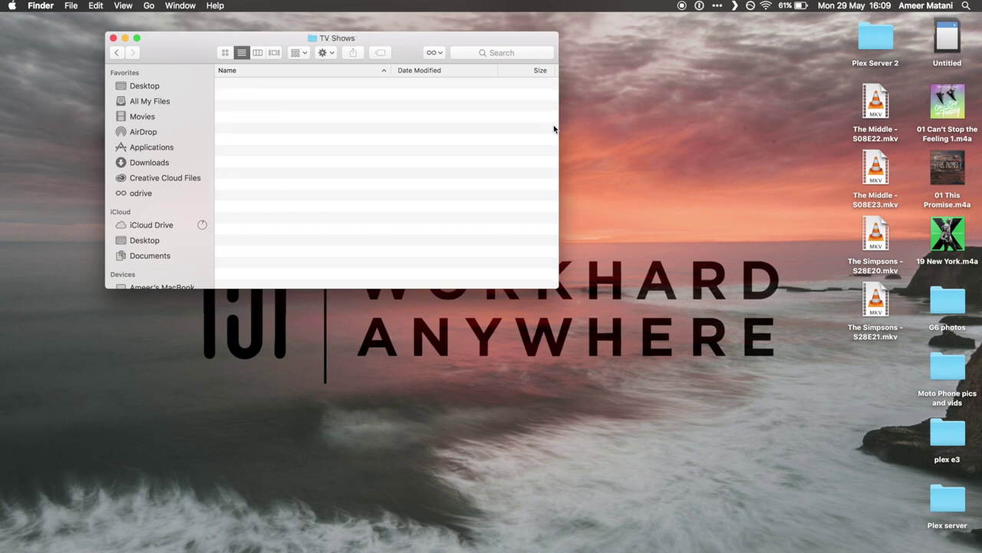
- Create a show folder named "The Middle" inside TV Shows
right_click(341, 144)
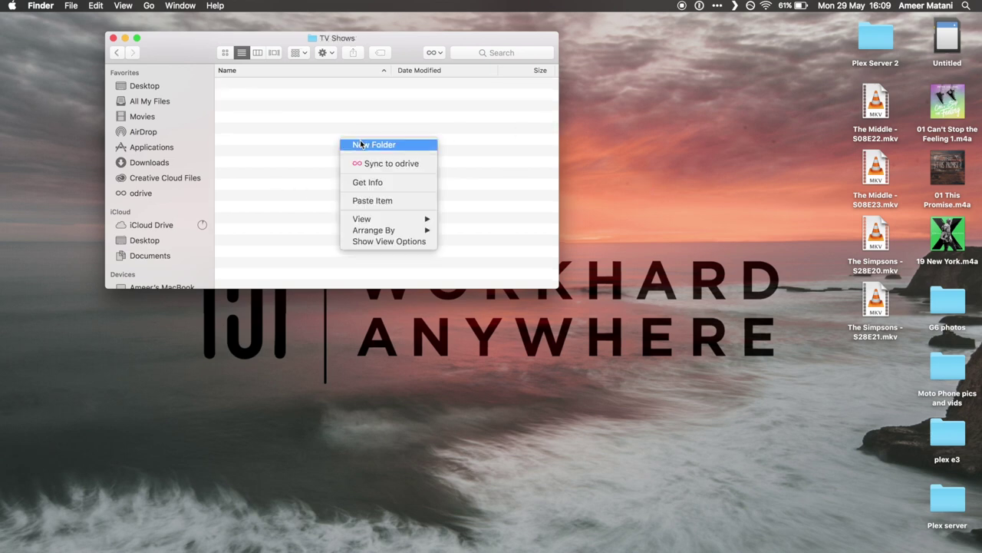
click(361, 145)
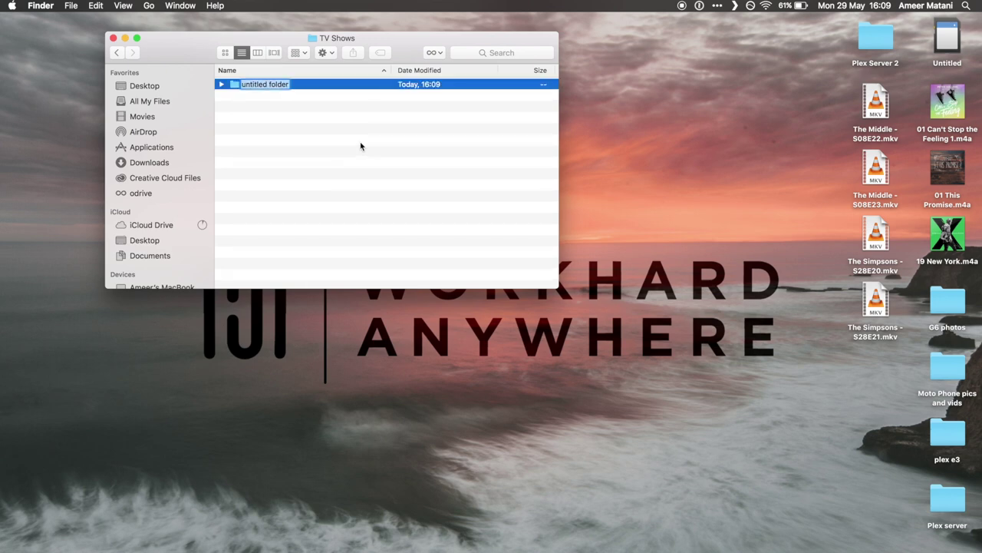
text(The Middle)
key(Return)
click(329, 164)
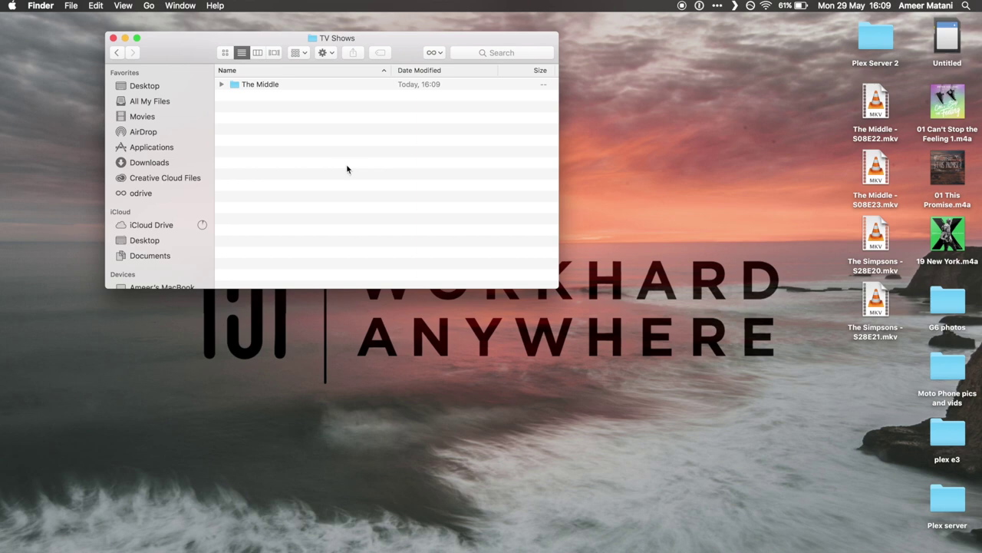
- Create a second show folder named "The Simpson" inside TV Shows
right_click(355, 172)
click(376, 174)
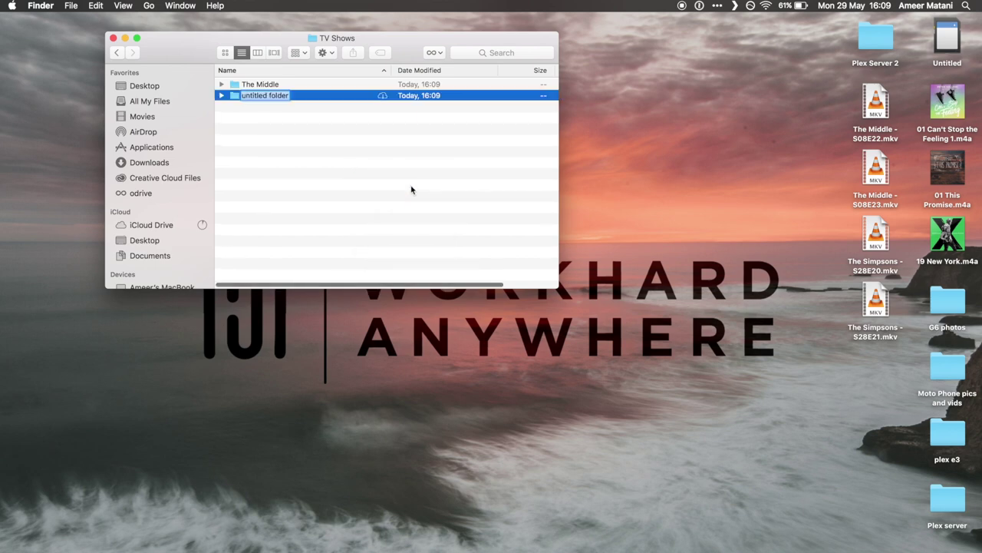
text(The Simp)
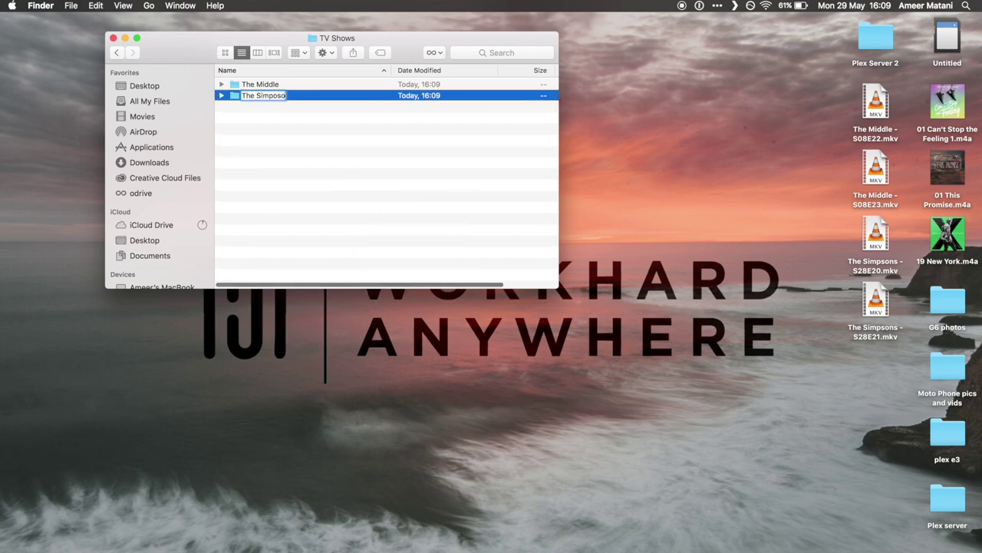
text(son)
key(Return)
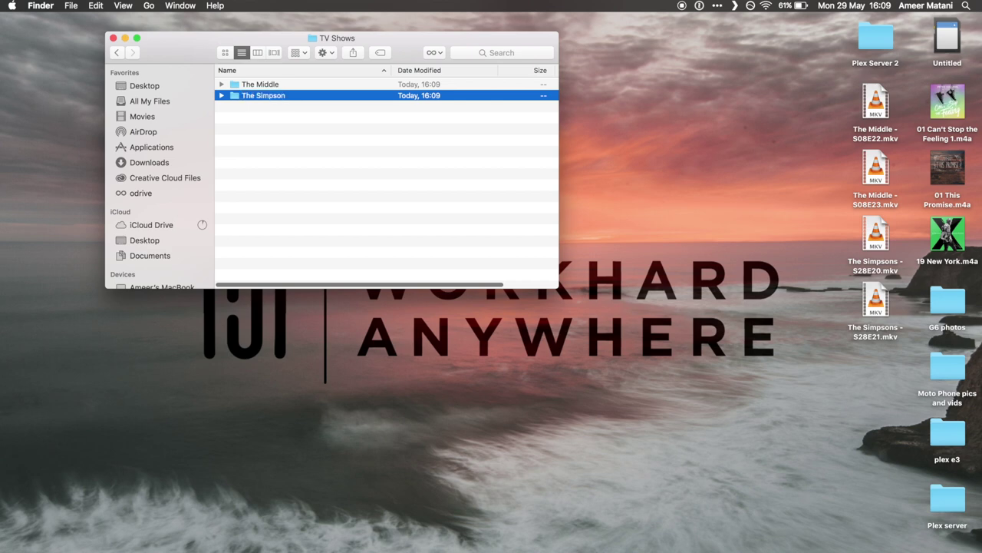
- Create a folder named "Season 8" inside the show folder The Middle
double_click(256, 85)
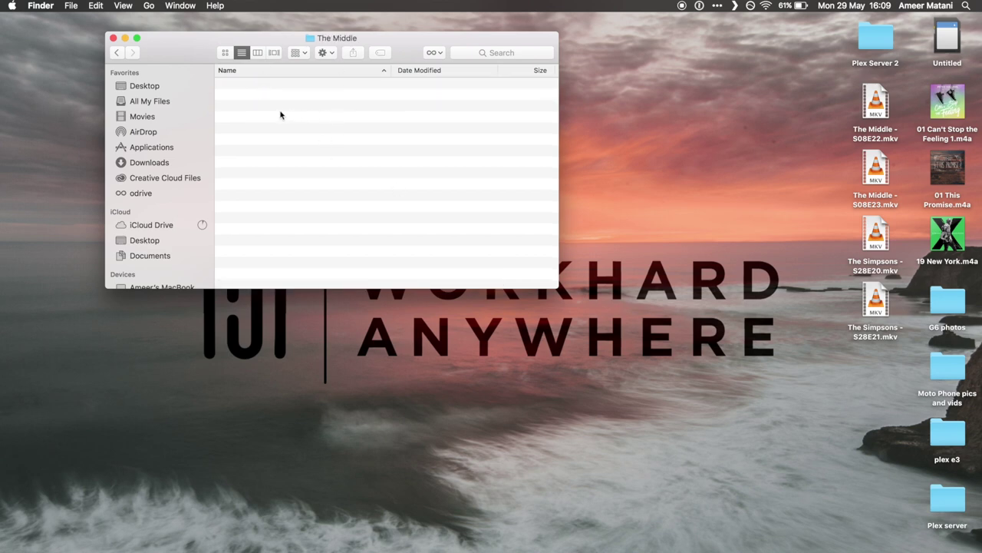
right_click(281, 116)
click(312, 115)
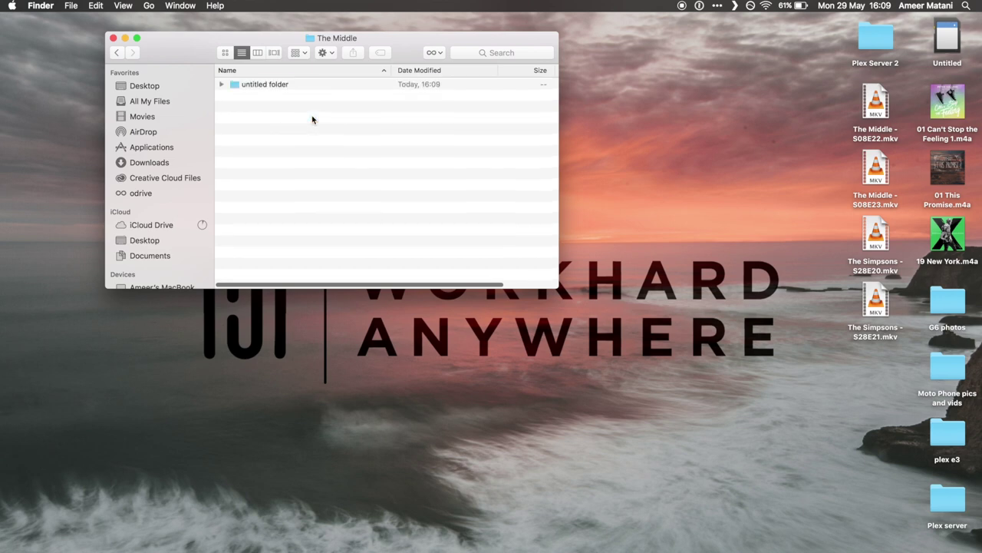
text(Season)
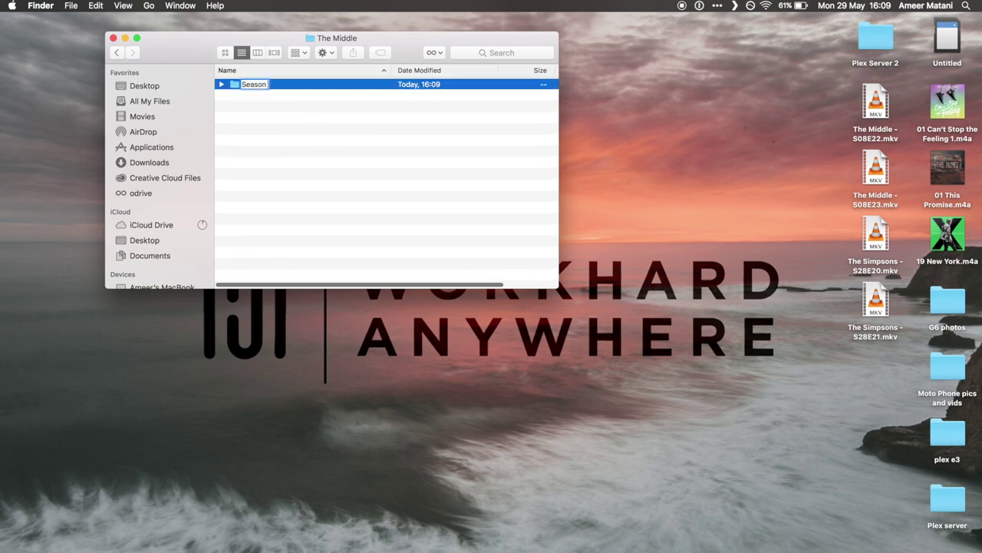
text( 8)
key(Return)
- Go back to TV Shows and rename the folder The Simpson to "The Simpsons"
click(116, 52)
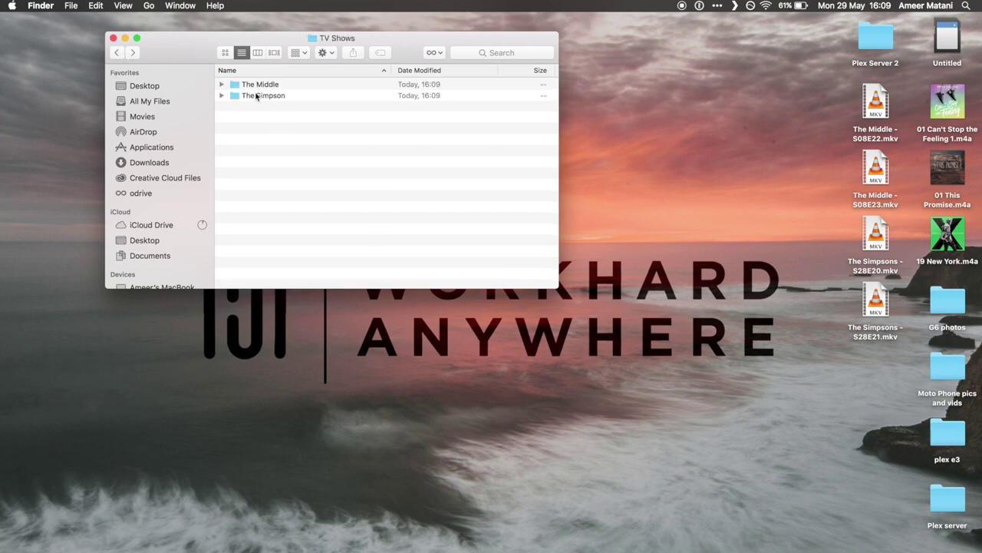
double_click(260, 97)
click(116, 52)
click(259, 96)
key(Return)
key(Right)
text(s)
key(Return)
- Create a folder named "Season 28" inside the show folder The Simpsons
double_click(265, 96)
right_click(264, 99)
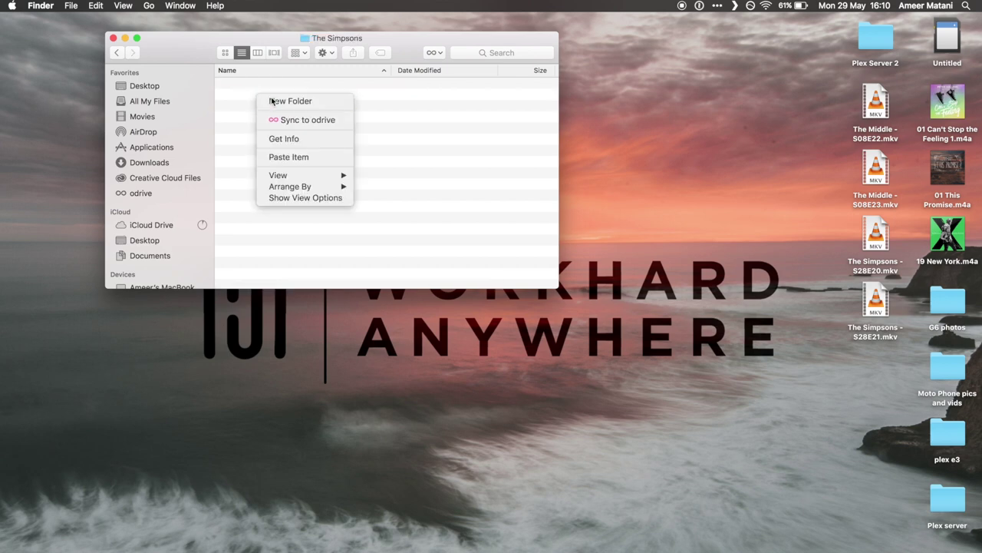
click(272, 99)
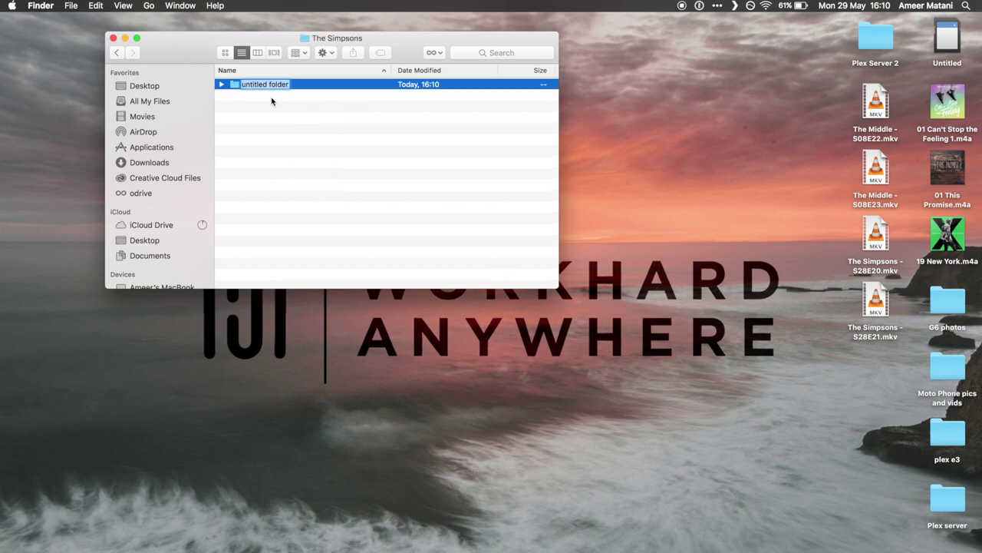
text(Season 28)
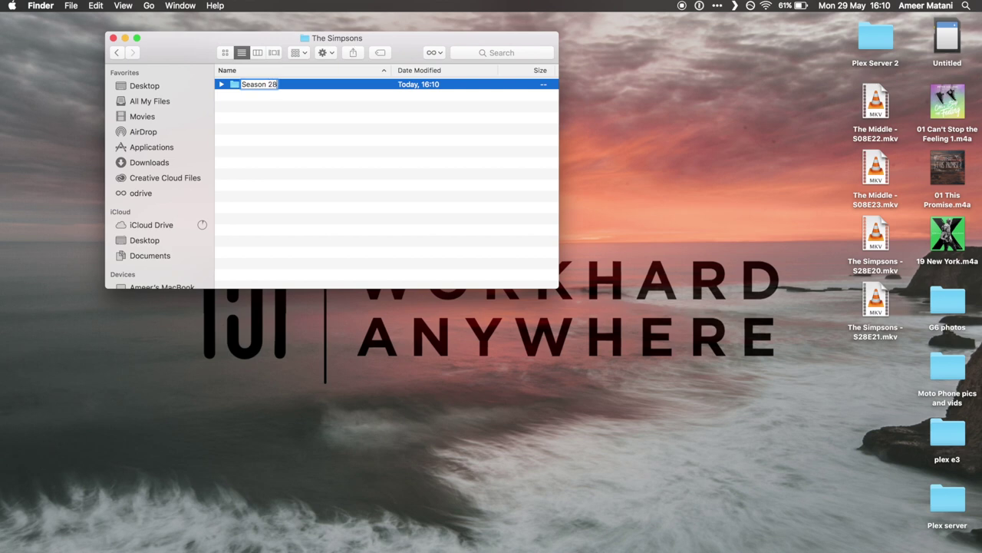
key(Return)
- Move the Simpsons episodes S28E20 and S28E21 from the desktop into the Season 28 folder
double_click(264, 86)
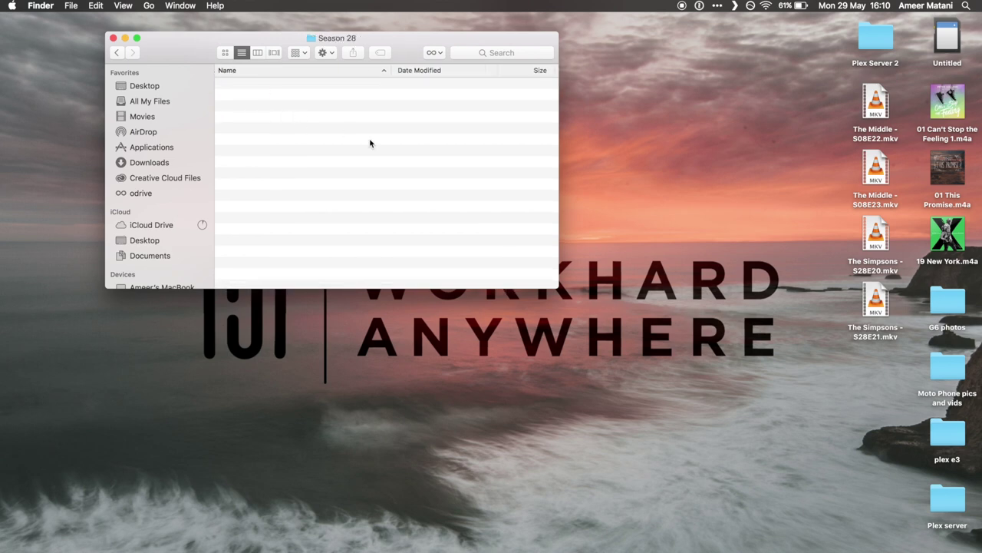
drag(824, 217, 323, 192)
click(285, 140)
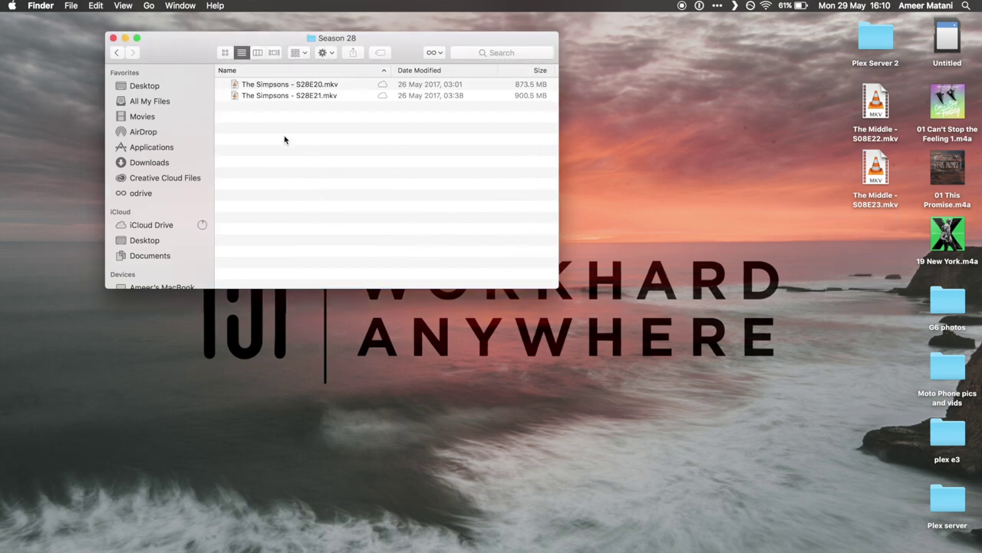
click(250, 87)
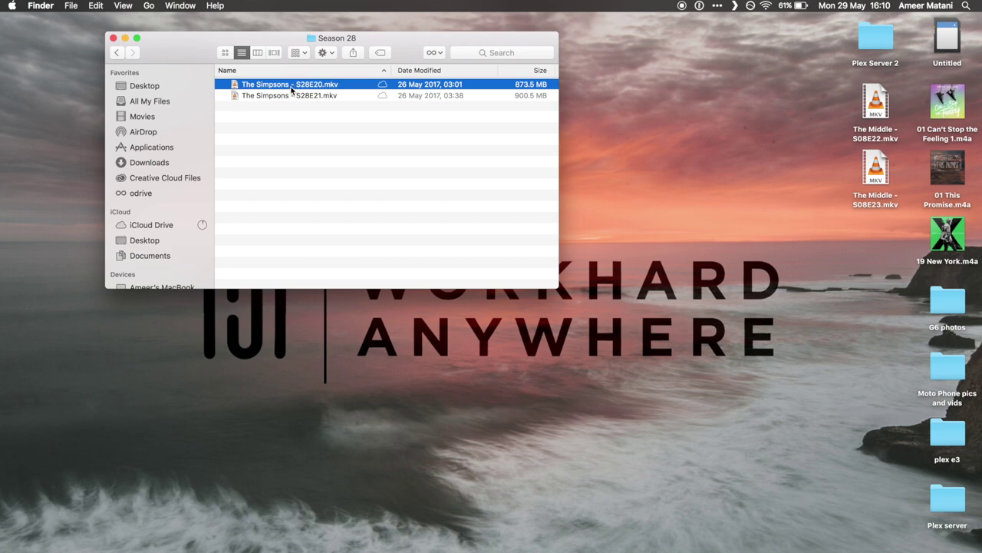
click(315, 153)
- Move The Middle episodes S08E22 and S08E23 from the desktop into that show's Season 8 folder
click(117, 52)
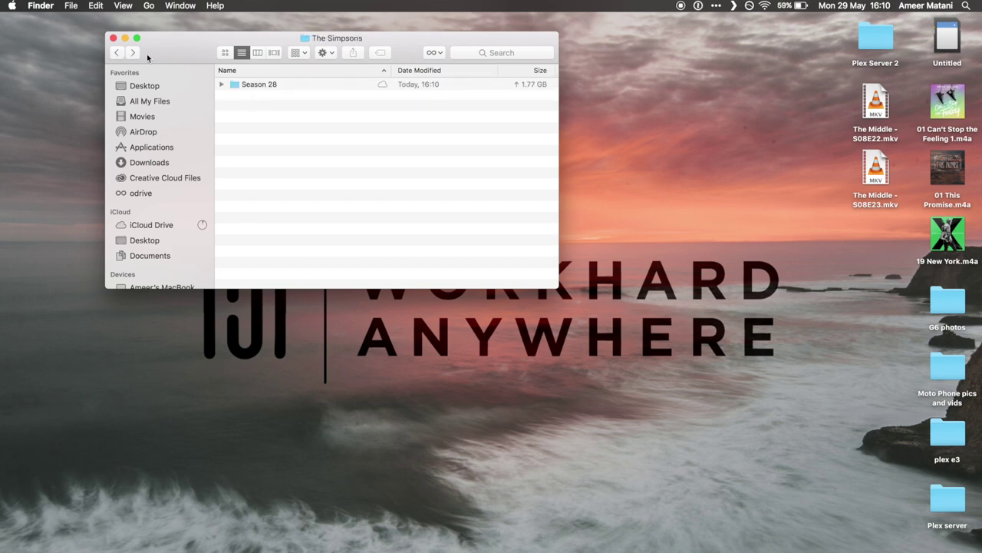
click(119, 52)
double_click(273, 87)
double_click(268, 86)
drag(829, 248, 376, 157)
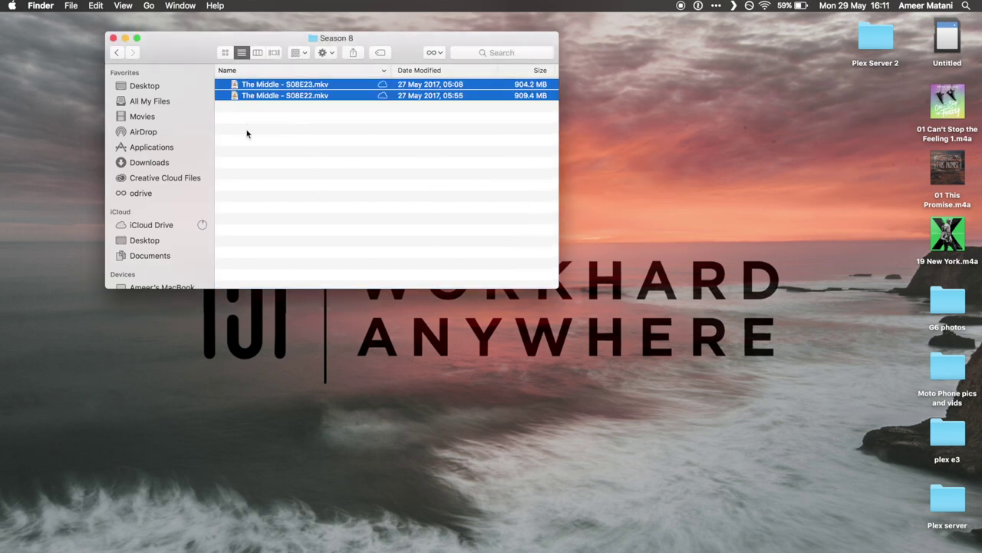
click(252, 127)
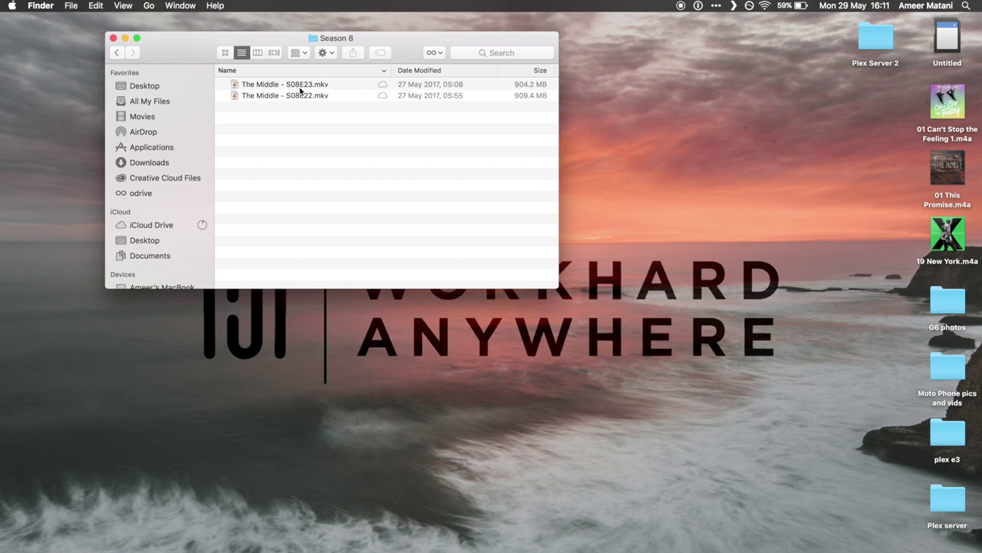
- Return to the Plex server folder, create a folder named "Music" there and open it
click(117, 53)
click(117, 53)
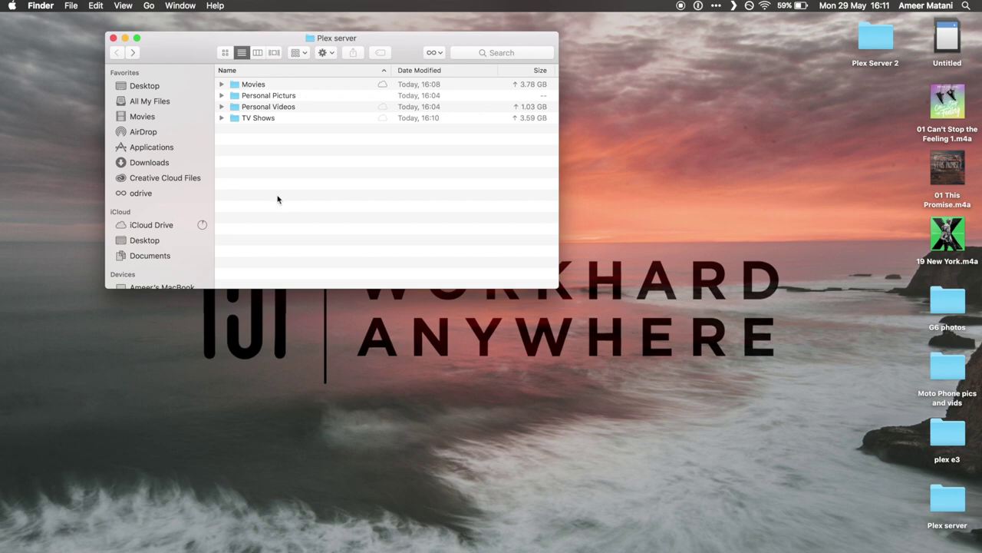
key(shift+super+n)
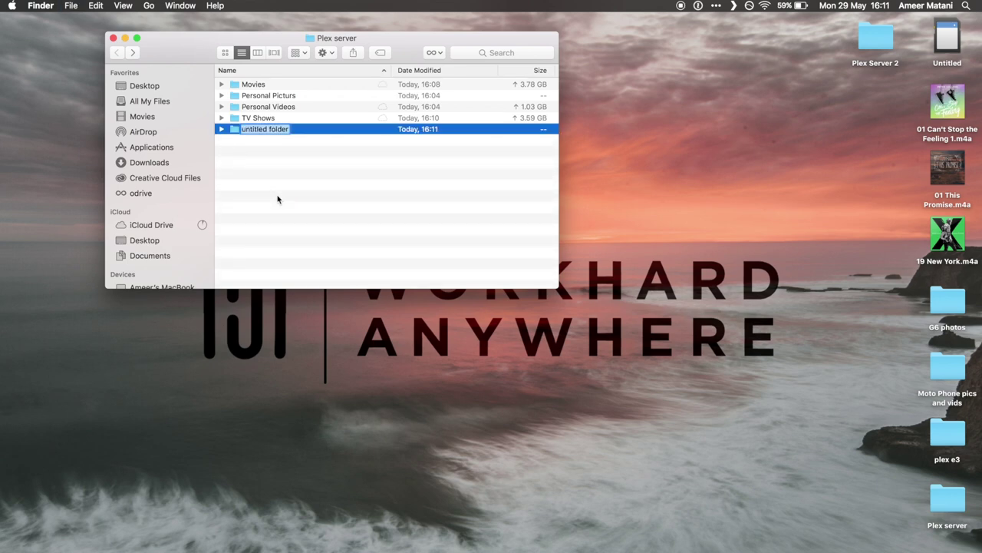
text(Music)
key(Return)
double_click(296, 98)
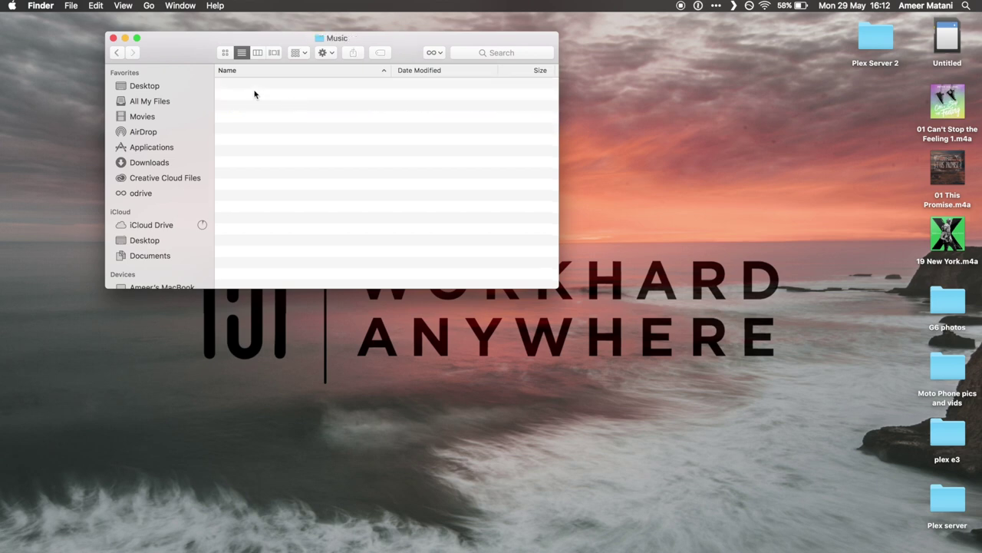
- Create an album folder named "Peter Hollens - Cant Stop The Feeling Single" inside Music
right_click(289, 97)
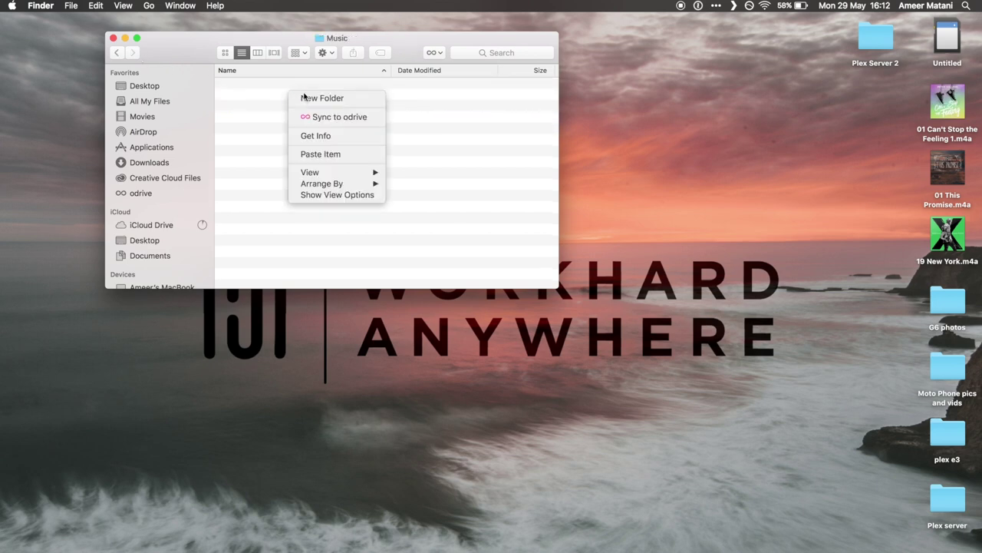
click(316, 95)
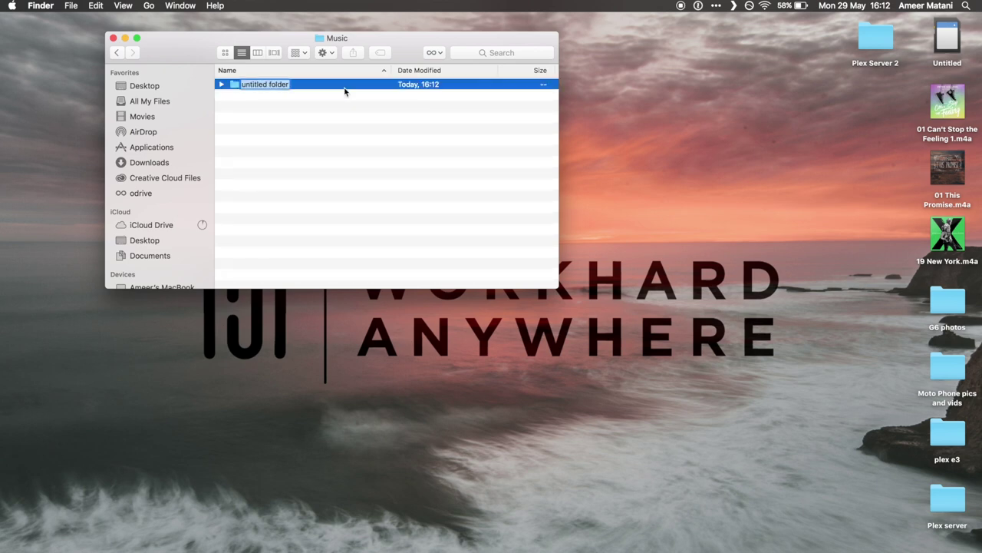
text(P)
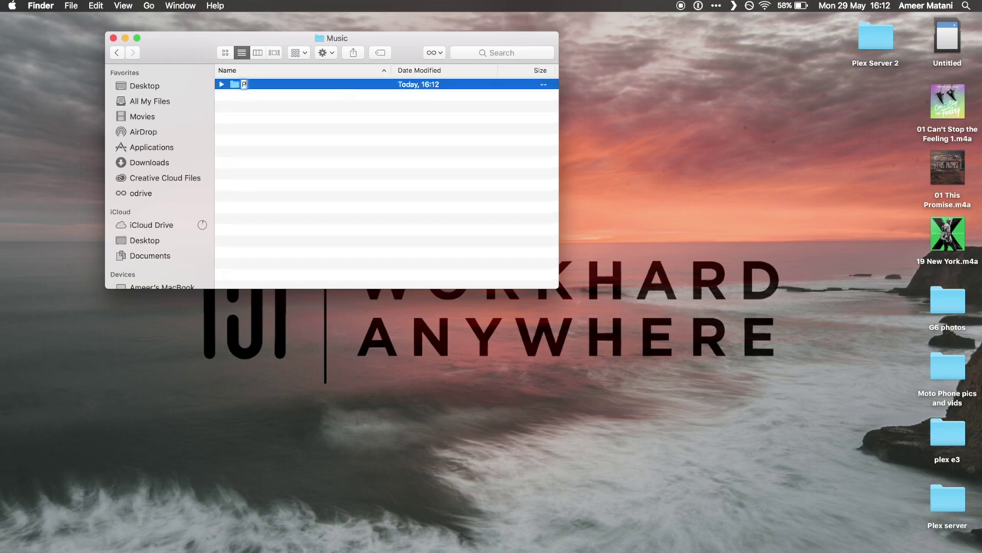
text(eter Hollens)
key(Return)
key(Return)
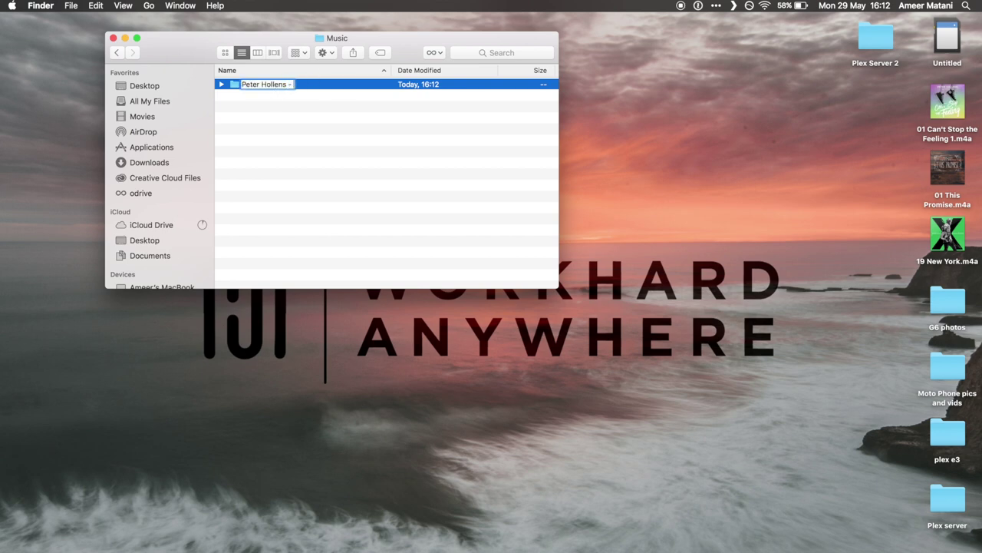
text(- Cant Stop The)
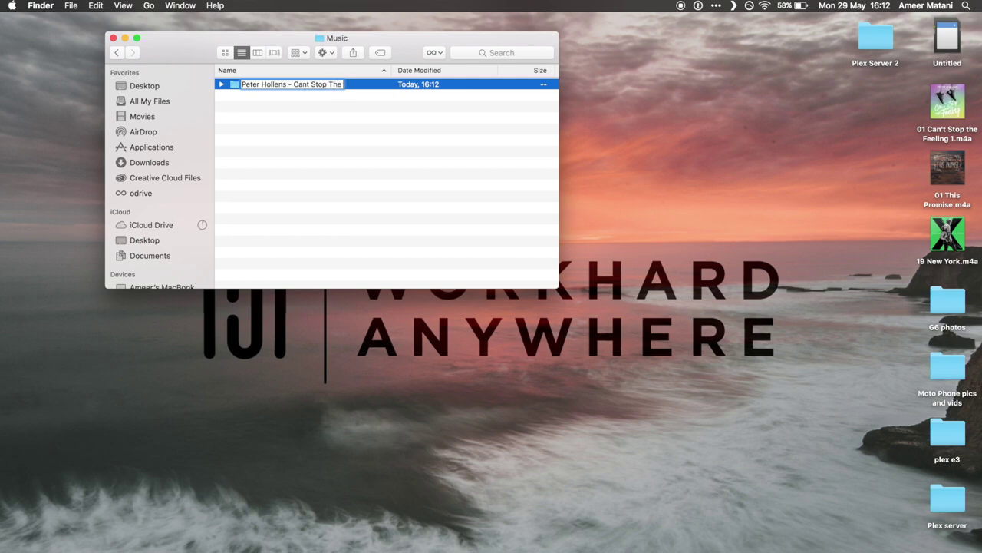
text( Fel)
text(ling)
text( Single)
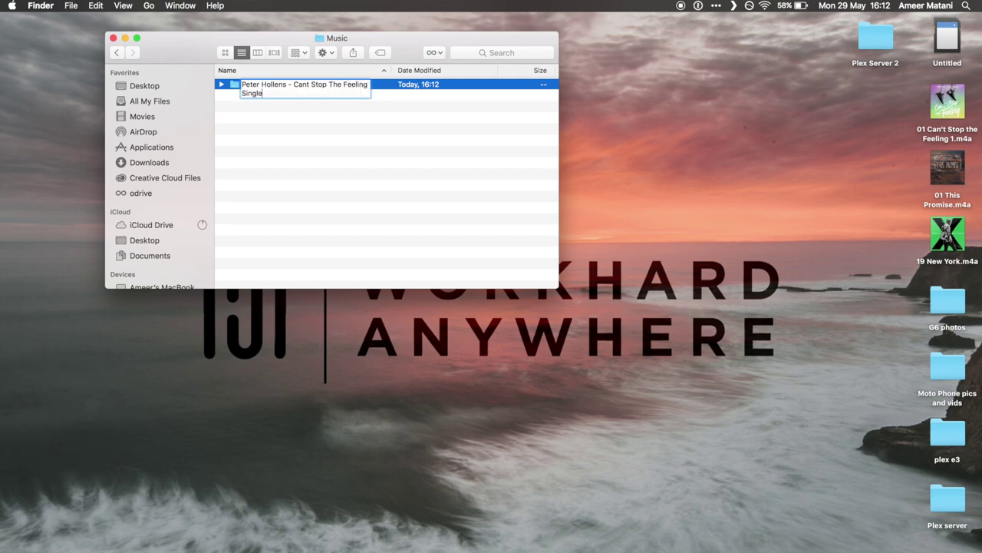
key(Return)
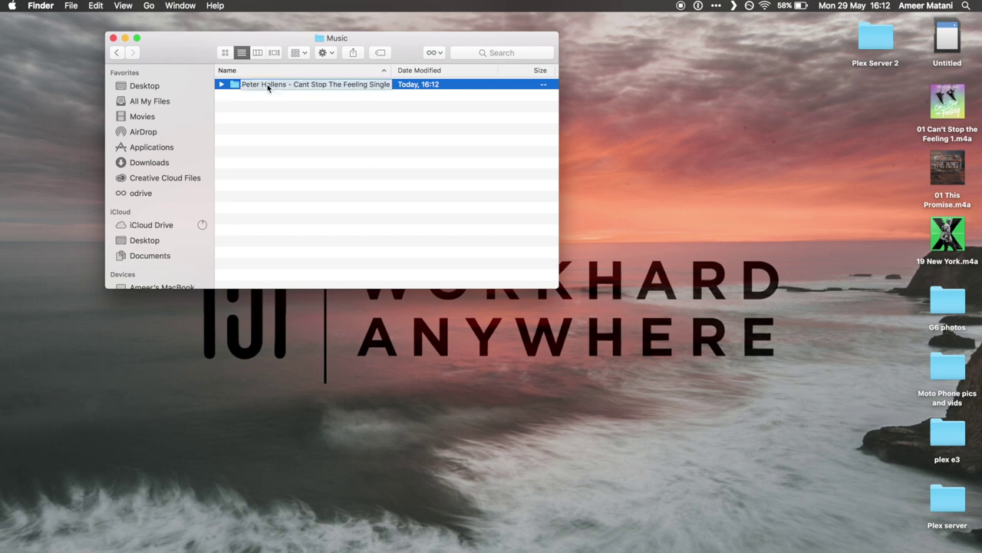
- Move the song "01 Can't Stop the Feeling 1.m4a" from the desktop into the Peter Hollens album folder
double_click(267, 87)
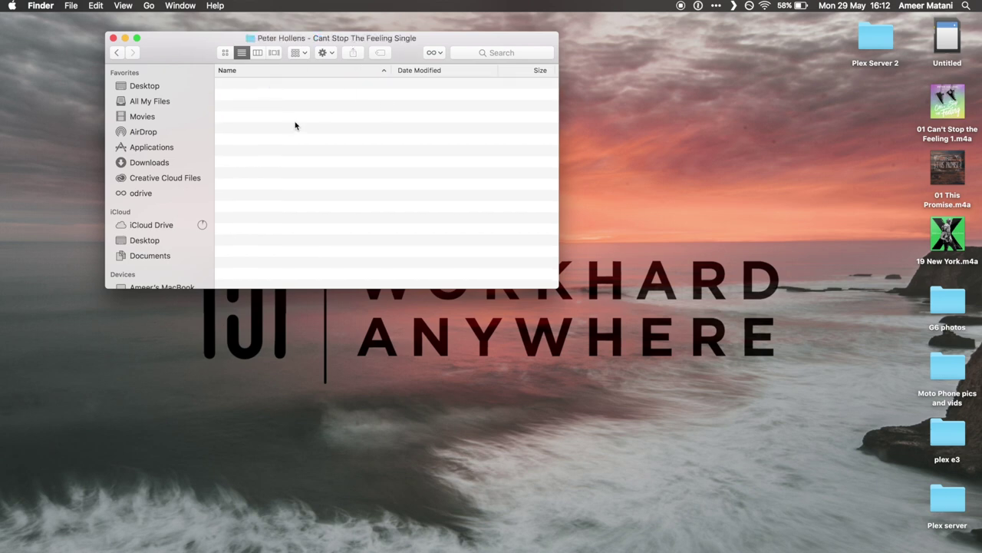
click(907, 126)
drag(948, 103, 348, 132)
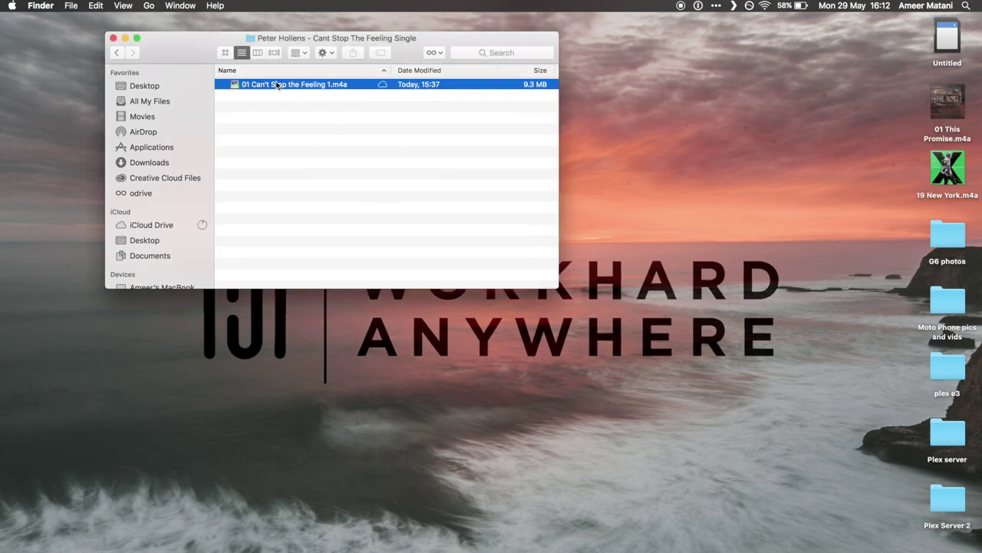
- Rename the song file in the Peter Hollens folder as "01 - Can't Stop the Feeling.m4a"
click(277, 85)
click(330, 84)
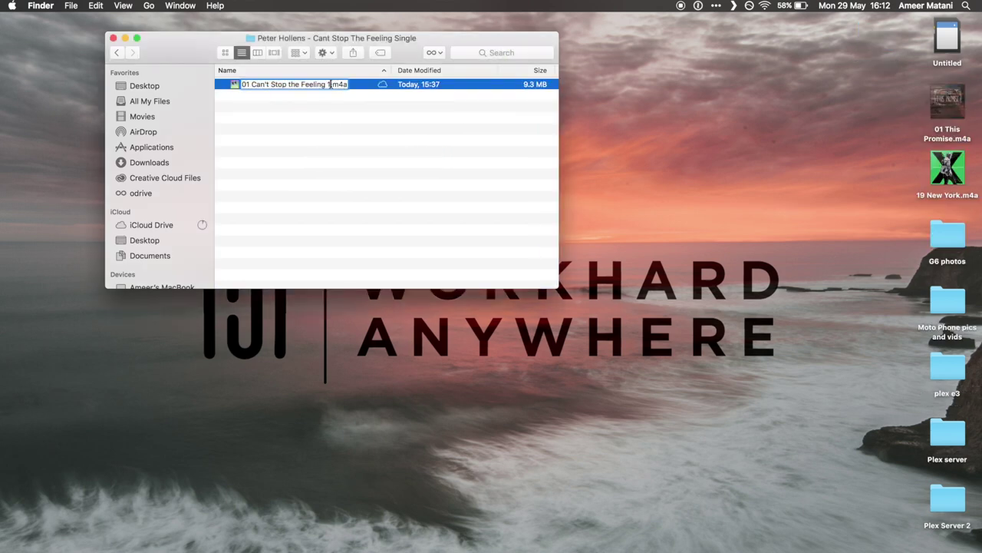
key(BackSpace)
key(BackSpace)
key(Return)
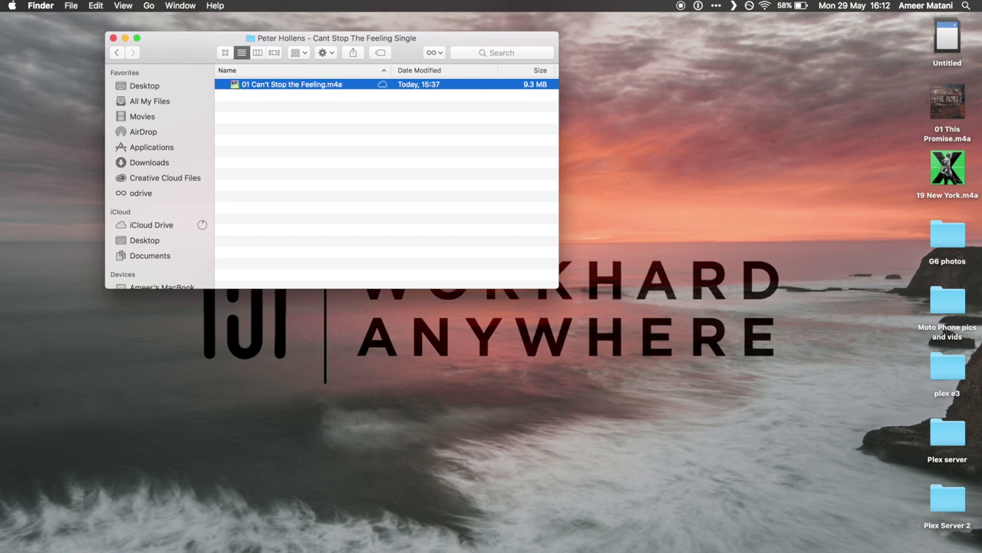
click(251, 84)
click(251, 84)
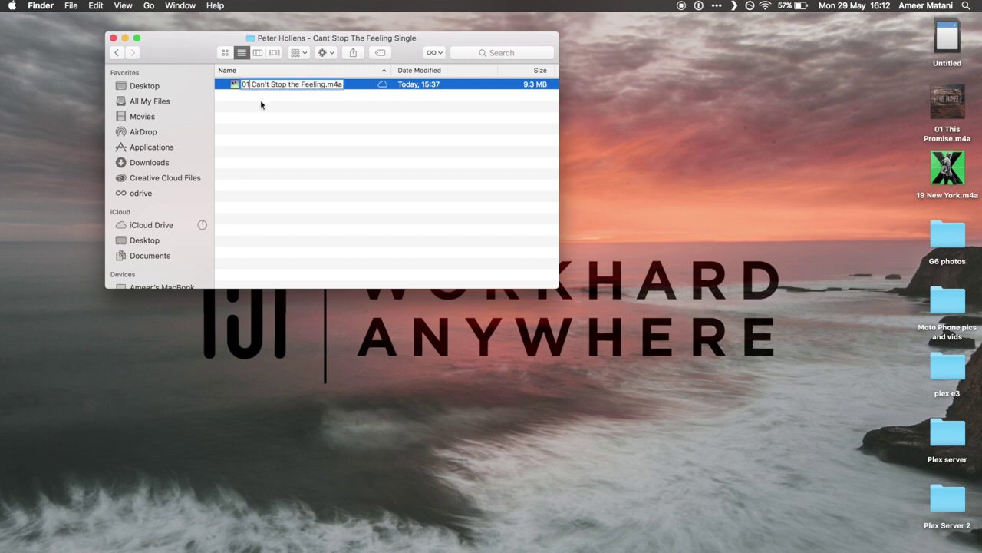
text(-)
key(Return)
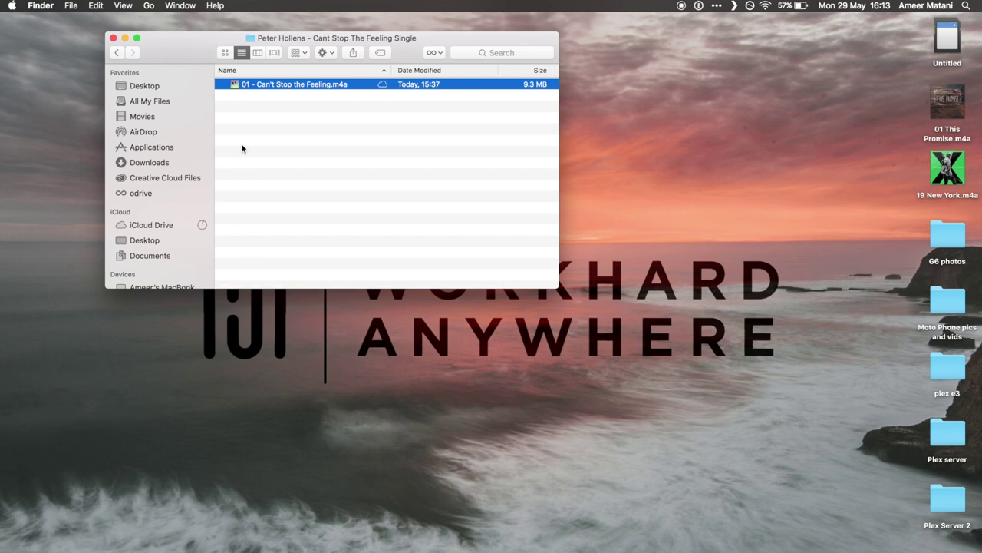
- Return to the Music folder and create an album folder named "Ed Sheeran - x" there
click(117, 52)
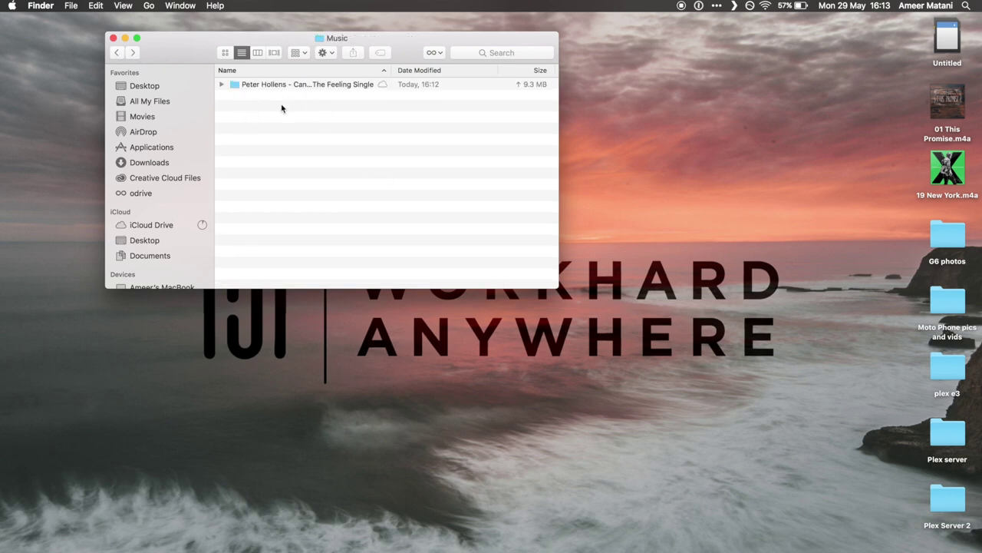
right_click(282, 107)
click(301, 108)
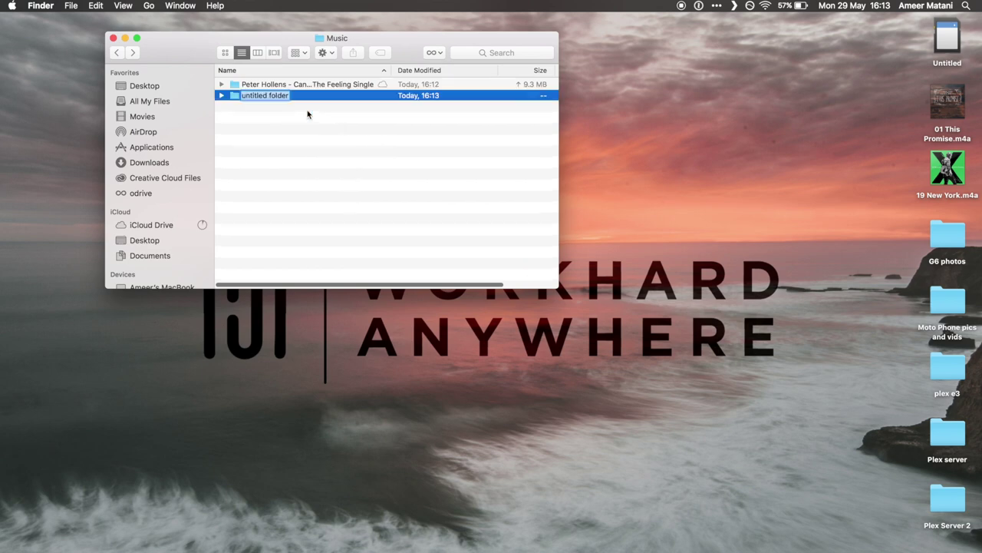
text(Ed Sheeran - x)
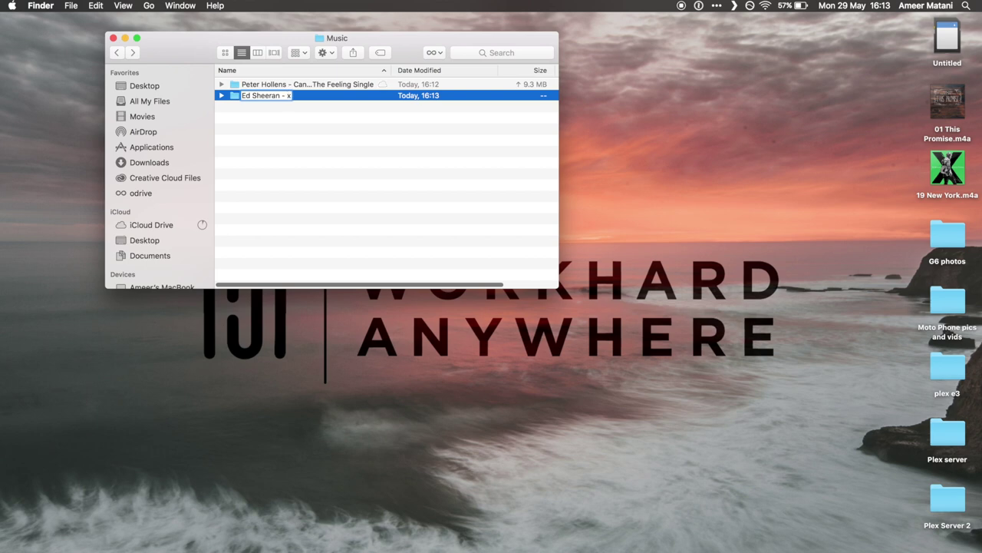
key(Return)
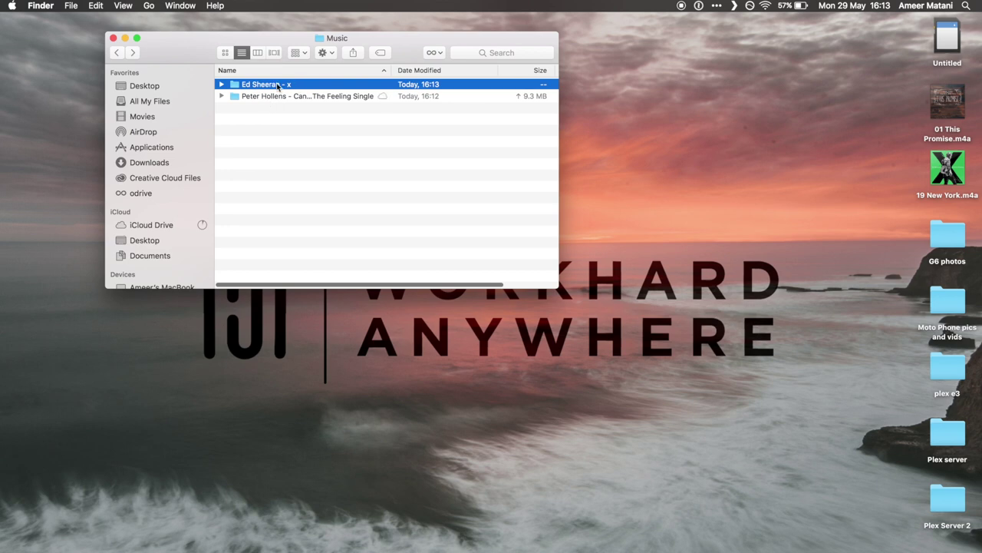
- Open the "Ed Sheeran - x" folder and move the song "19 New York.m4a" from the desktop into it
double_click(277, 86)
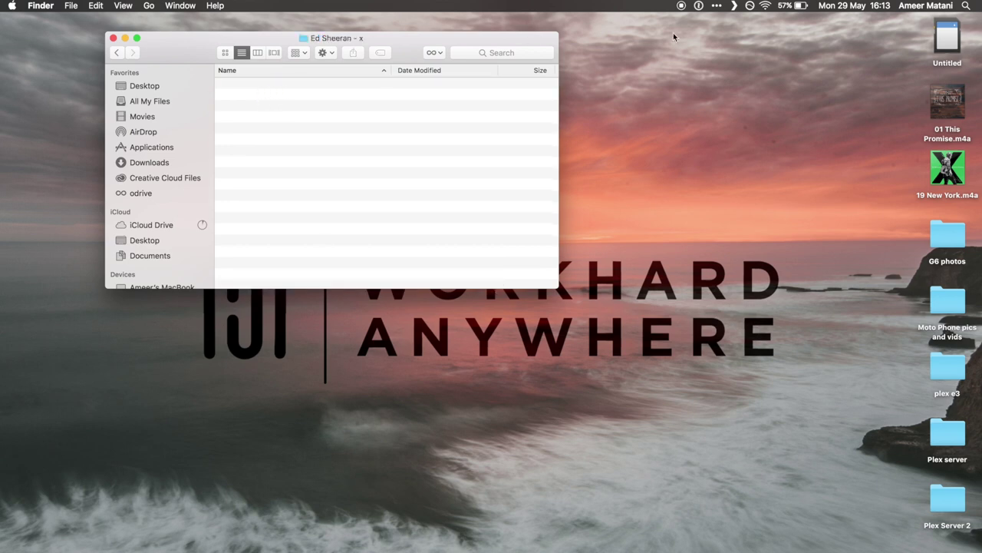
drag(952, 170, 312, 120)
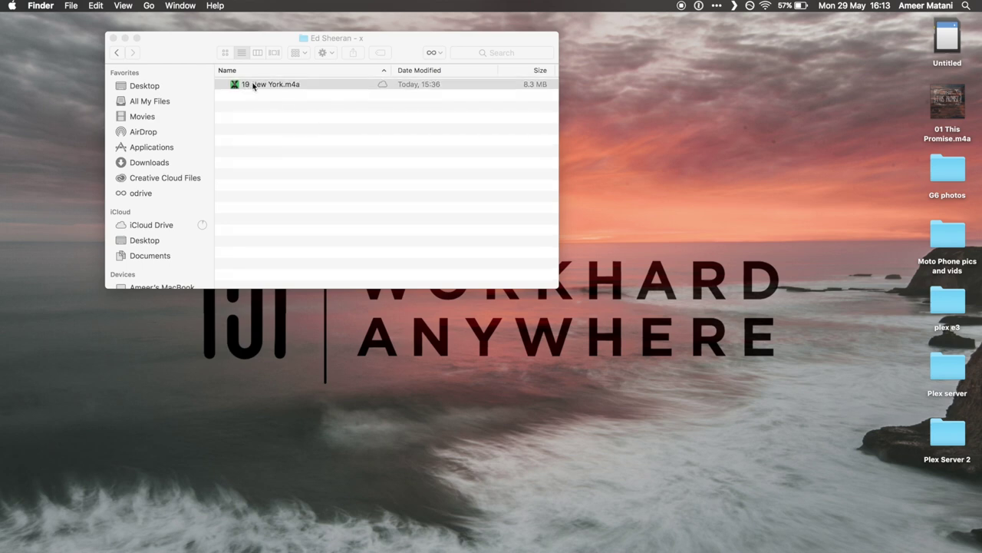
- Rename the song file in the Ed Sheeran folder as "19 - New York.m4a" and go back to the Music folder
click(247, 84)
key(Return)
click(250, 84)
text(-)
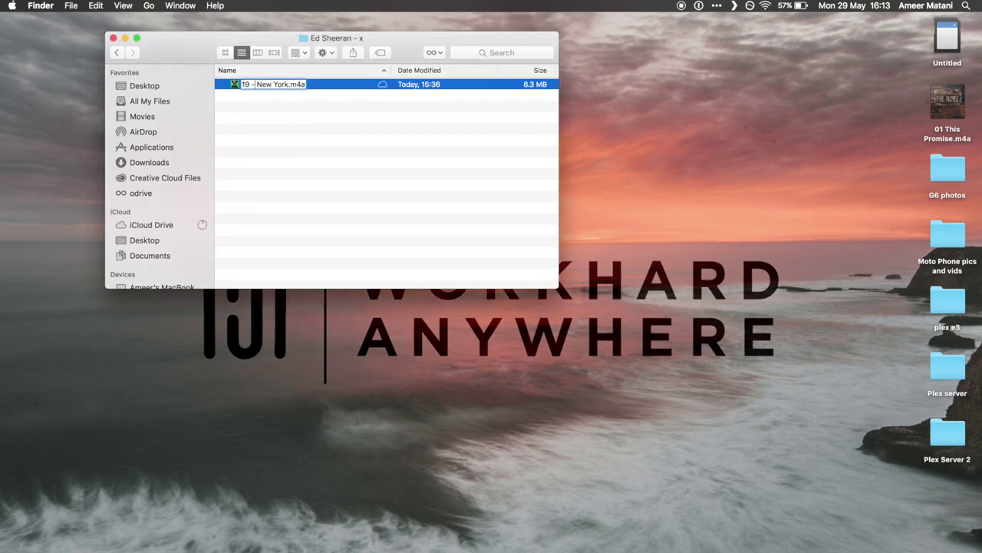
key(Return)
click(274, 103)
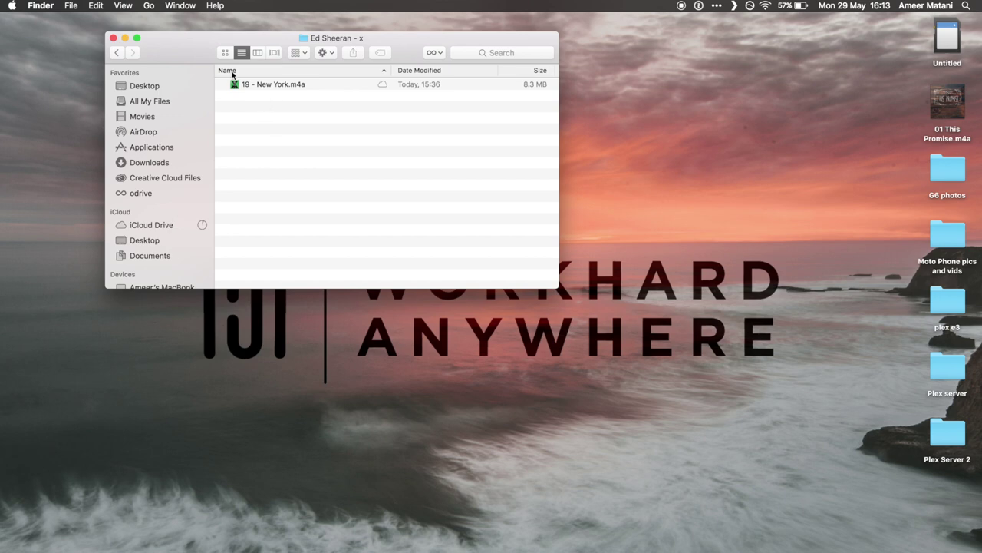
click(117, 53)
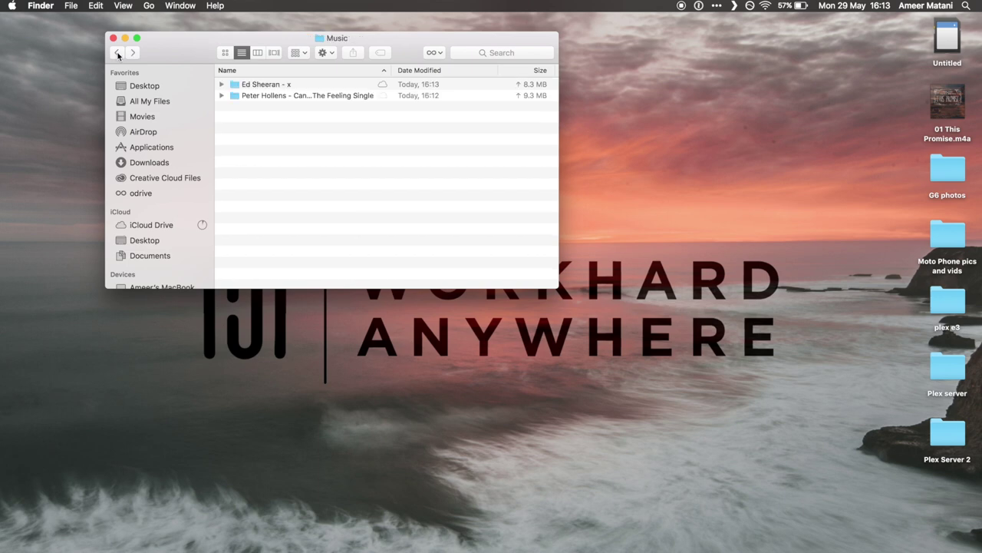